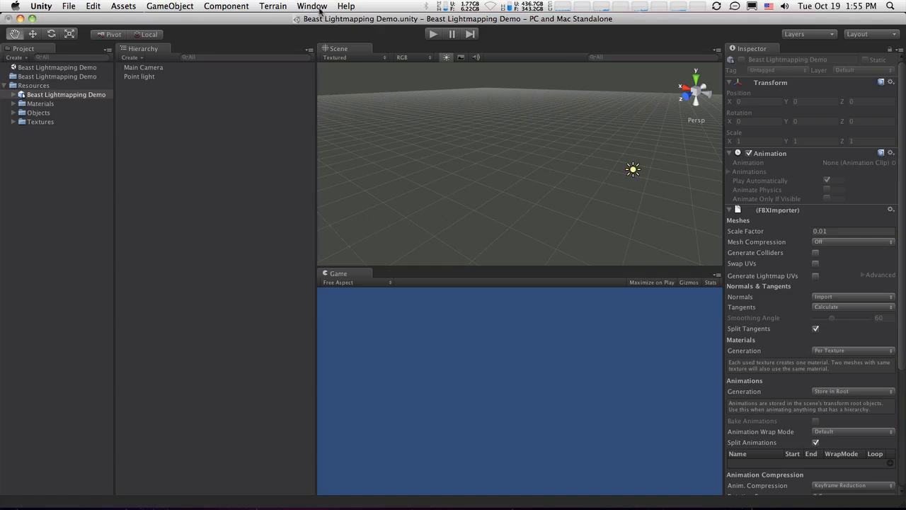
Open the Lightmapping window and dock it between the Hierarchy and the Scene view
click(315, 7)
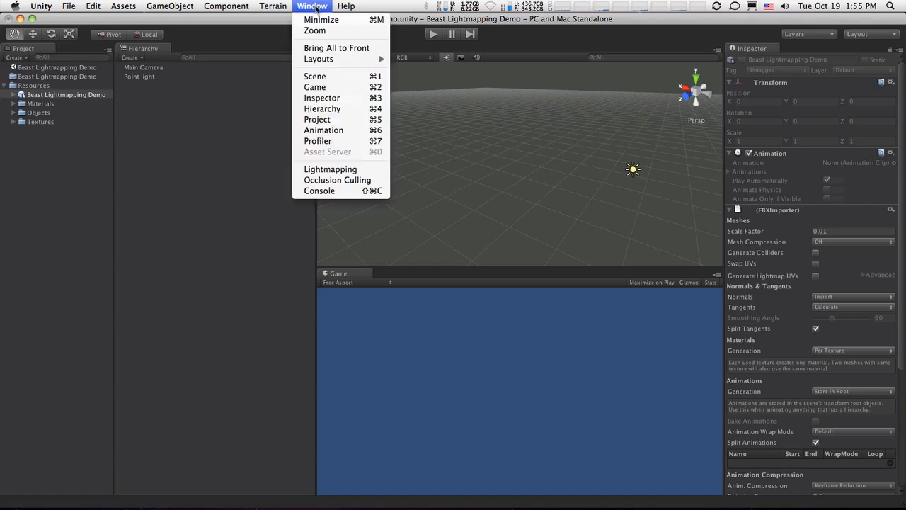
click(339, 170)
drag(370, 142, 307, 147)
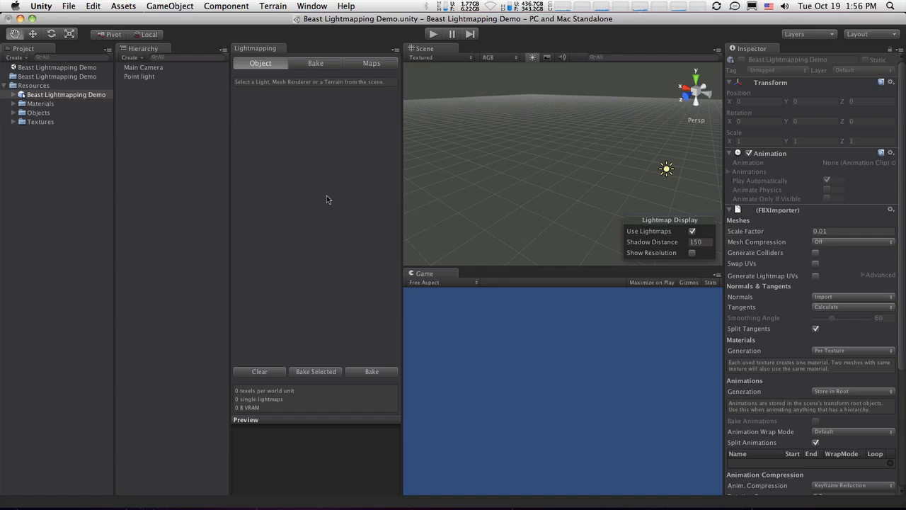
Add the Beast Lightmapping Demo model from Resources to the scene and expand it in the hierarchy
click(21, 95)
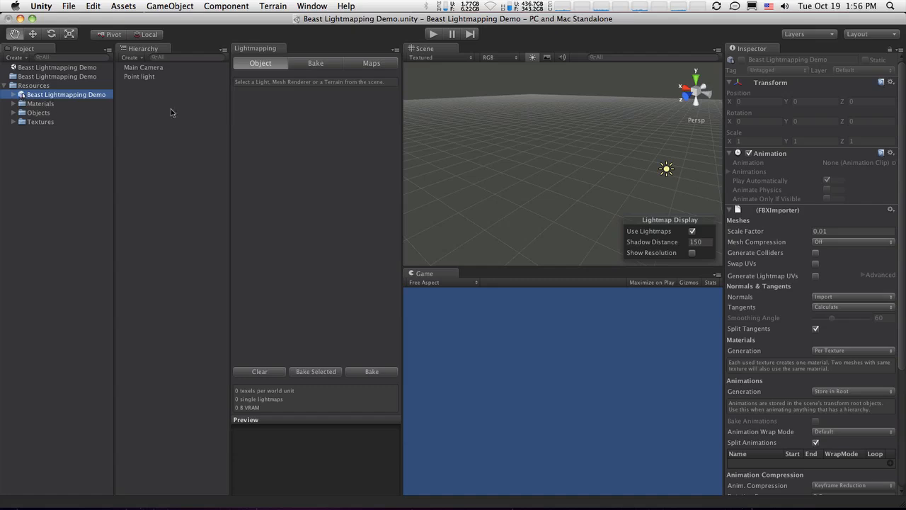
drag(22, 95, 141, 123)
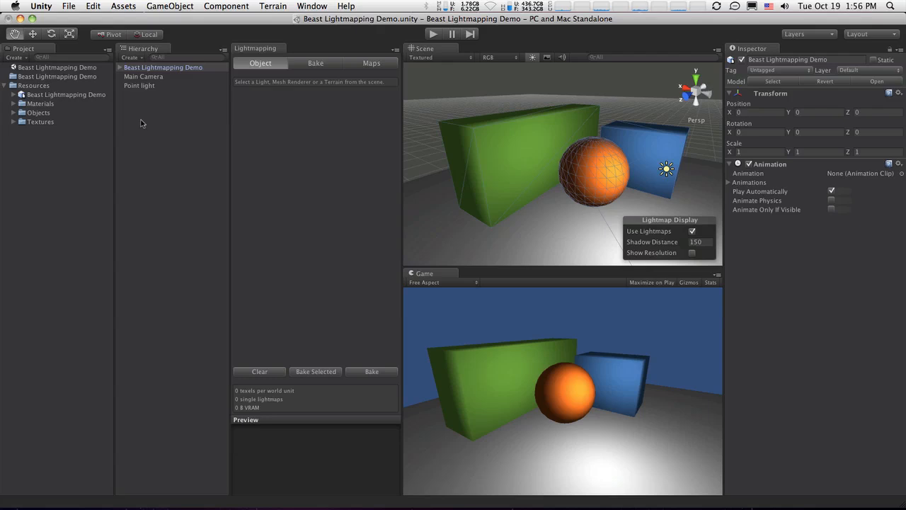
click(160, 76)
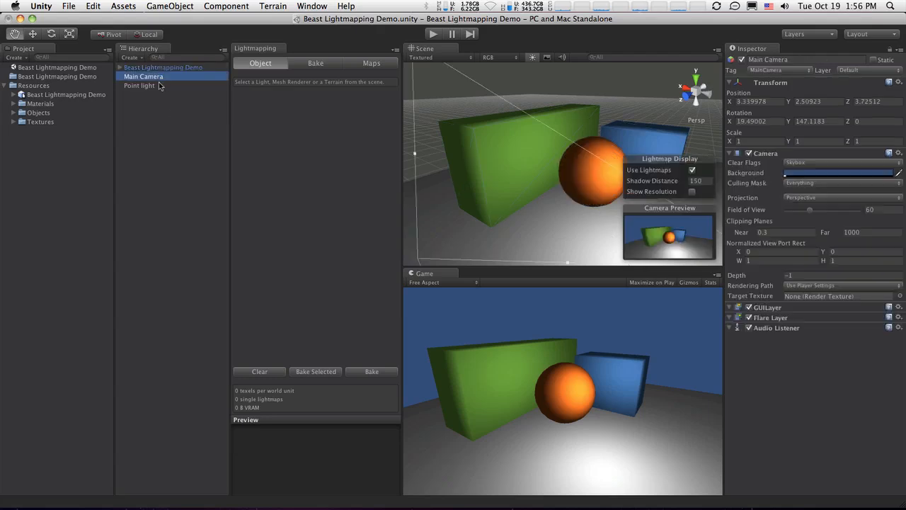
click(155, 86)
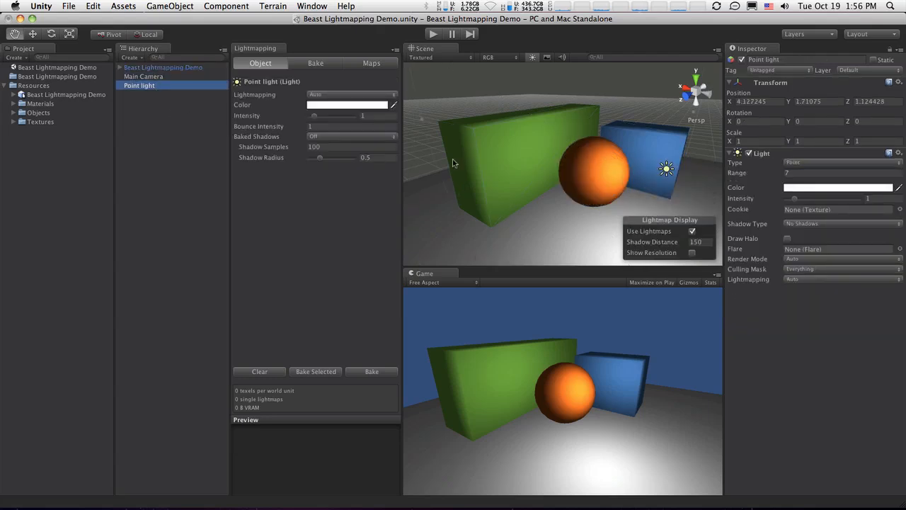
click(119, 67)
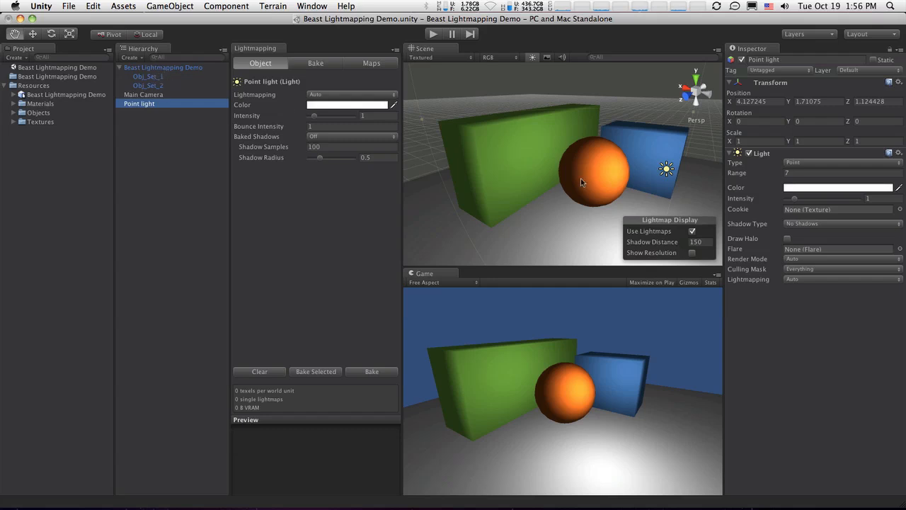
Deactivate the Obj_Set_2 object of the Beast Lightmapping Demo model in the scene
scroll(587, 181, down, 5)
scroll(597, 184, down, 5)
mouse_move(632, 170)
mouse_down()
mouse_move(551, 135)
mouse_move(628, 160)
mouse_up()
alt+right_drag(537, 152, 722, 158)
drag(596, 148, 618, 173)
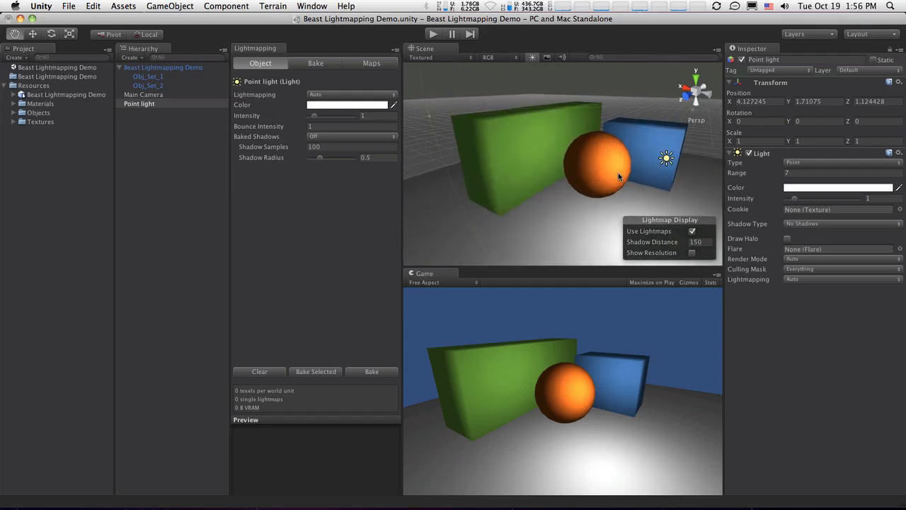
alt+right_drag(618, 173, 620, 181)
alt+drag(619, 181, 595, 167)
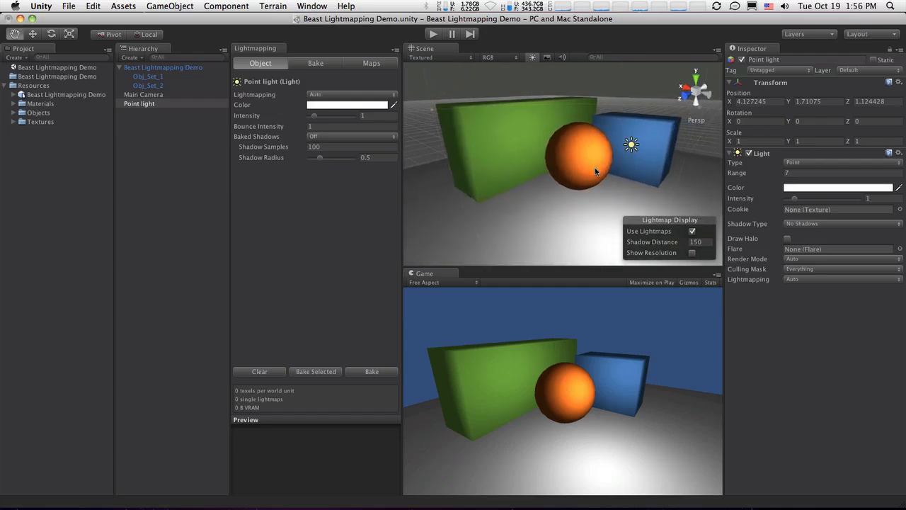
scroll(548, 159, up, 1)
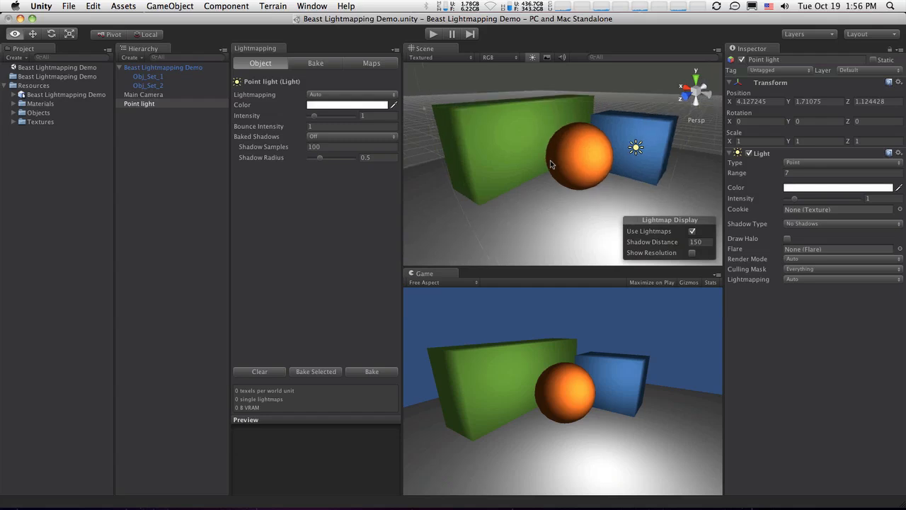
click(133, 85)
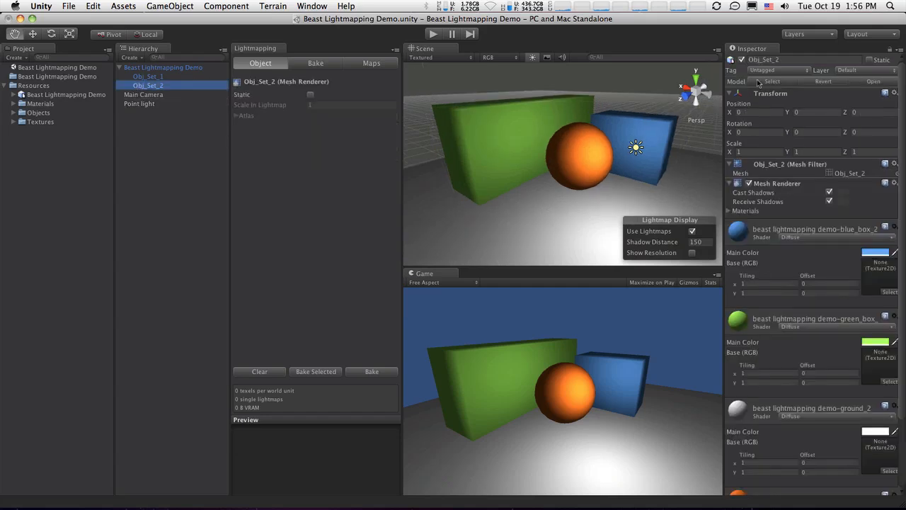
click(742, 60)
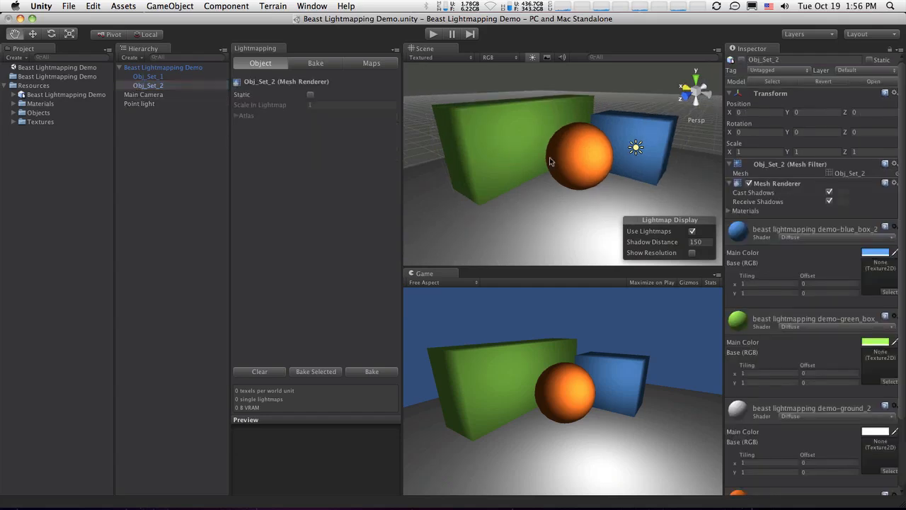
Set Normals to Calculate in the import settings of the Beast Lightmapping Demo model asset and apply the change
click(69, 96)
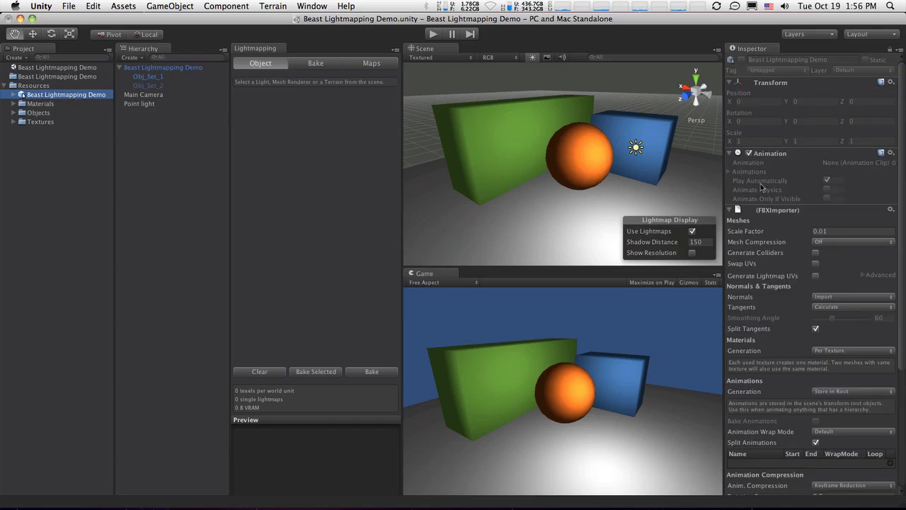
drag(903, 206, 903, 222)
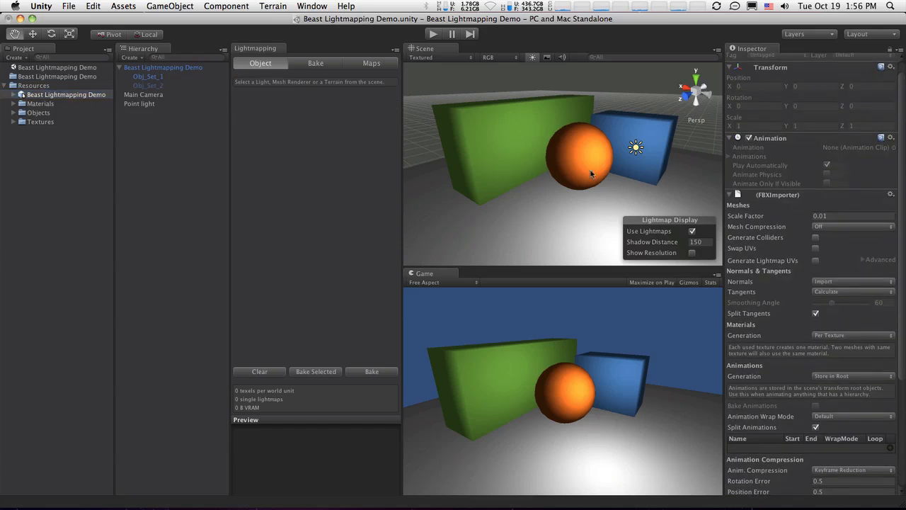
alt+drag(552, 167, 582, 152)
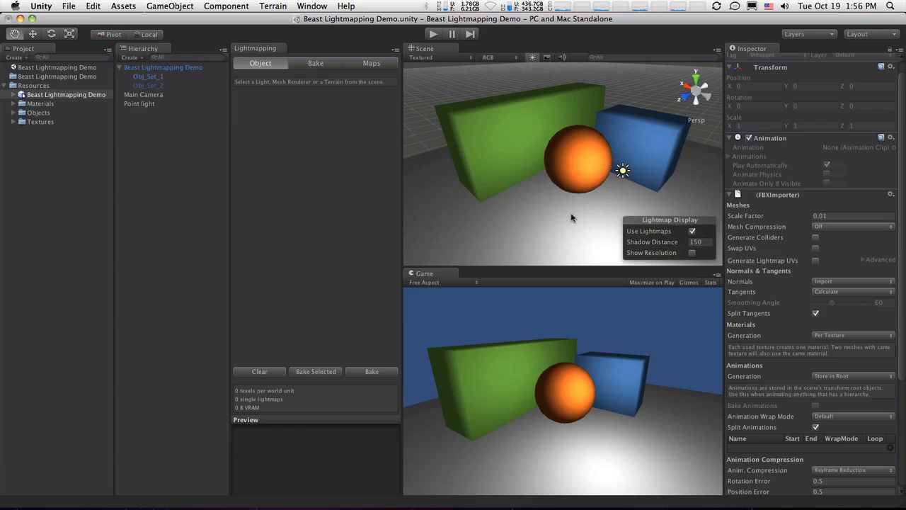
mouse_move(554, 150)
alt+mouse_down()
mouse_move(532, 132)
mouse_move(609, 126)
mouse_move(568, 114)
mouse_move(547, 137)
alt+mouse_up()
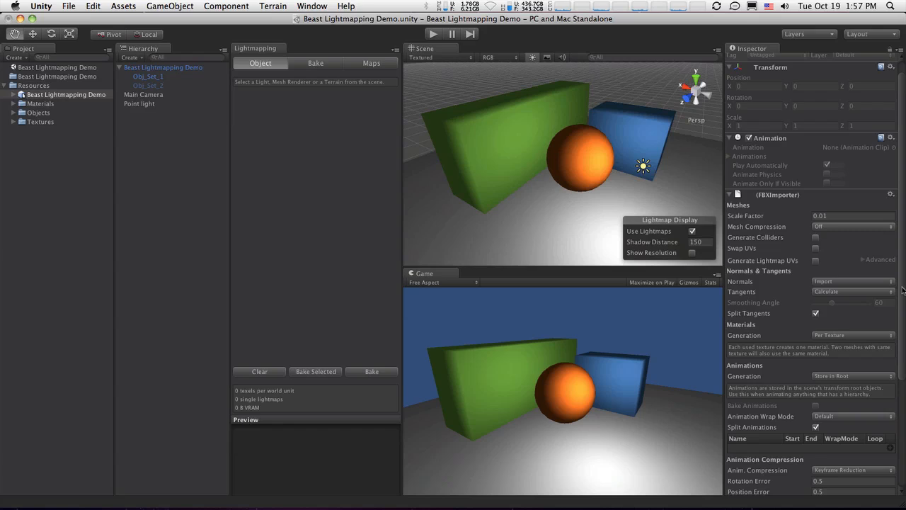
drag(902, 288, 904, 336)
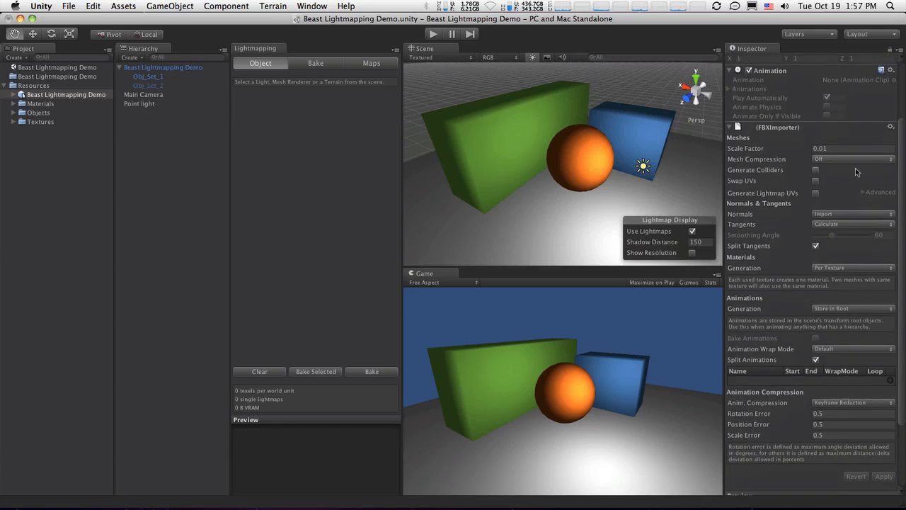
click(835, 216)
click(823, 224)
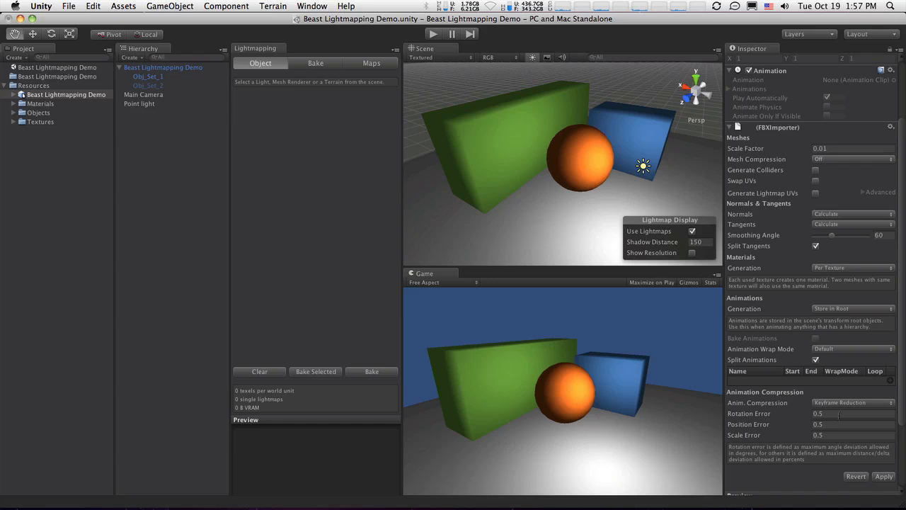
click(881, 476)
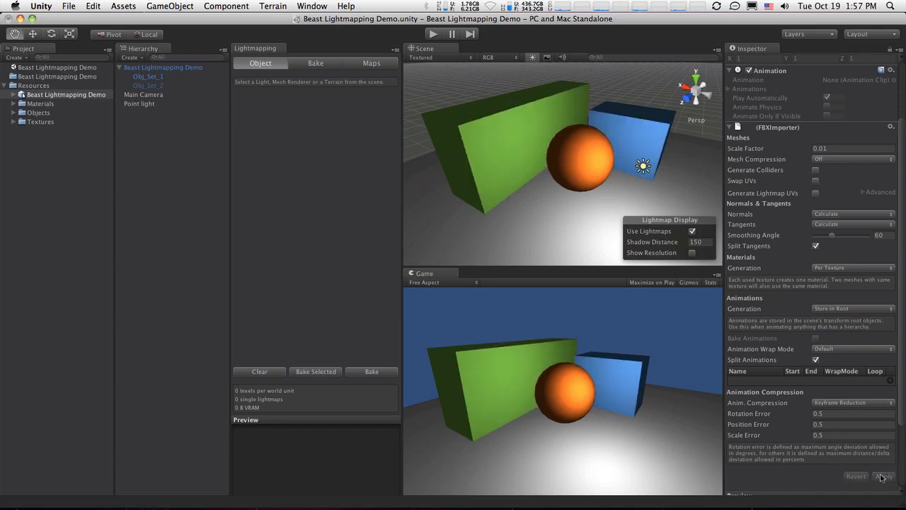
Enable Generate Lightmap UVs in the model's import settings, apply it, and check the model preview
mouse_move(534, 152)
alt+mouse_down()
mouse_move(633, 126)
mouse_move(521, 126)
mouse_move(542, 137)
alt+mouse_up()
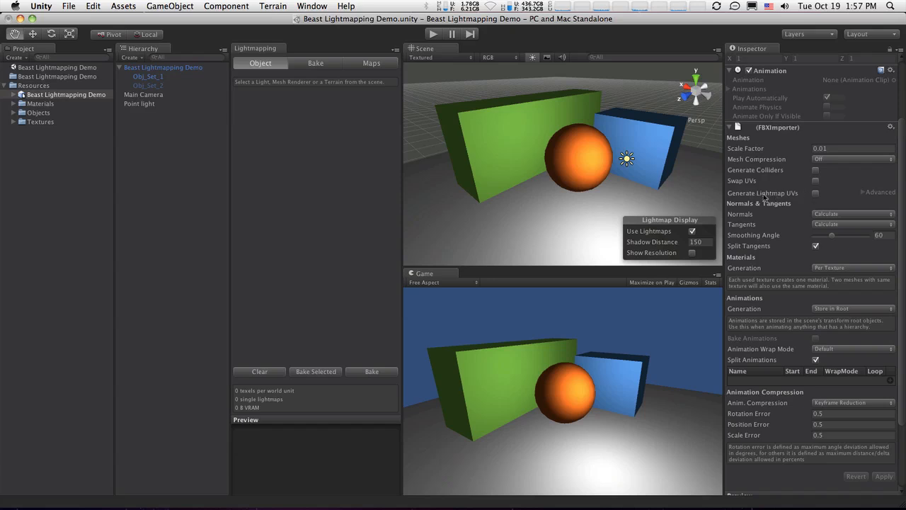
click(815, 193)
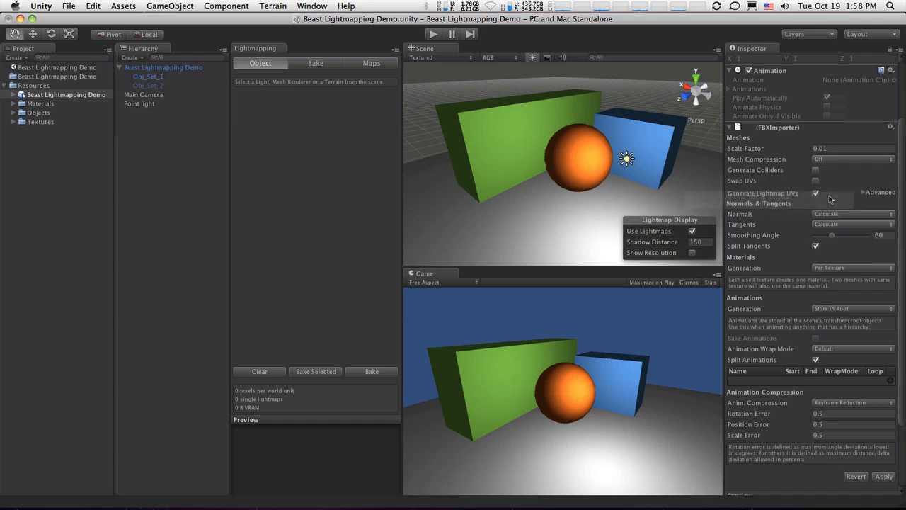
click(883, 476)
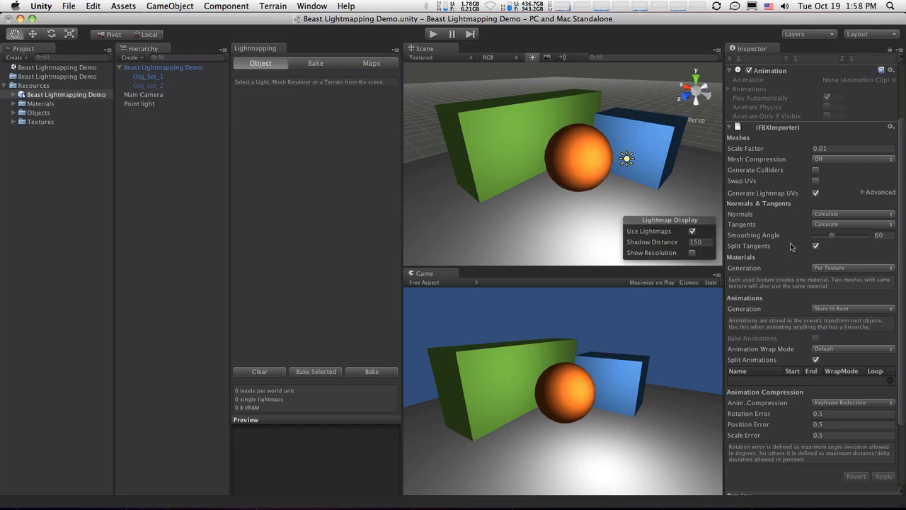
scroll(792, 249, down, 5)
drag(808, 469, 885, 464)
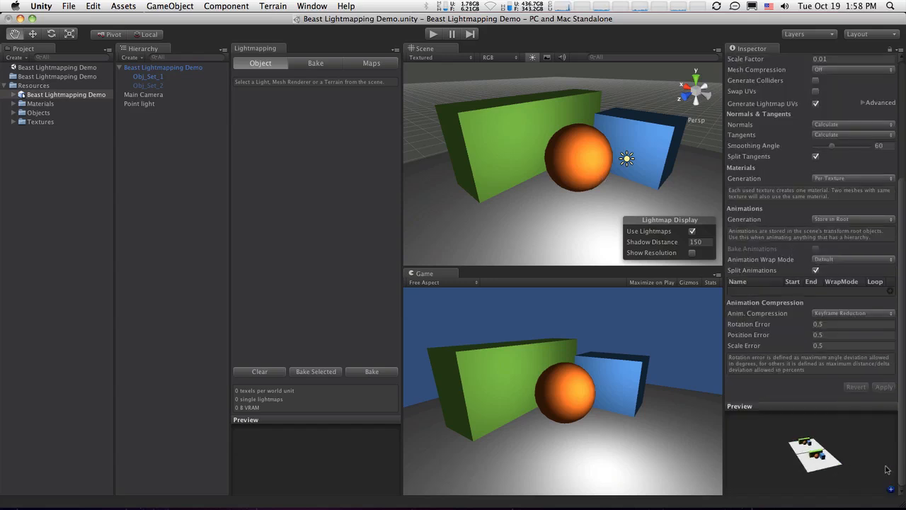
drag(833, 457, 842, 460)
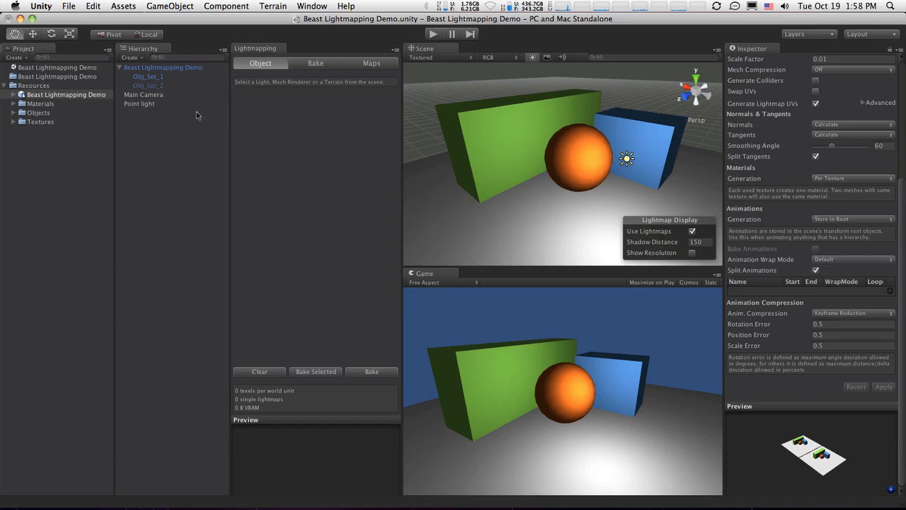
Set the point light's Shadow Type to Hard Shadows
click(141, 104)
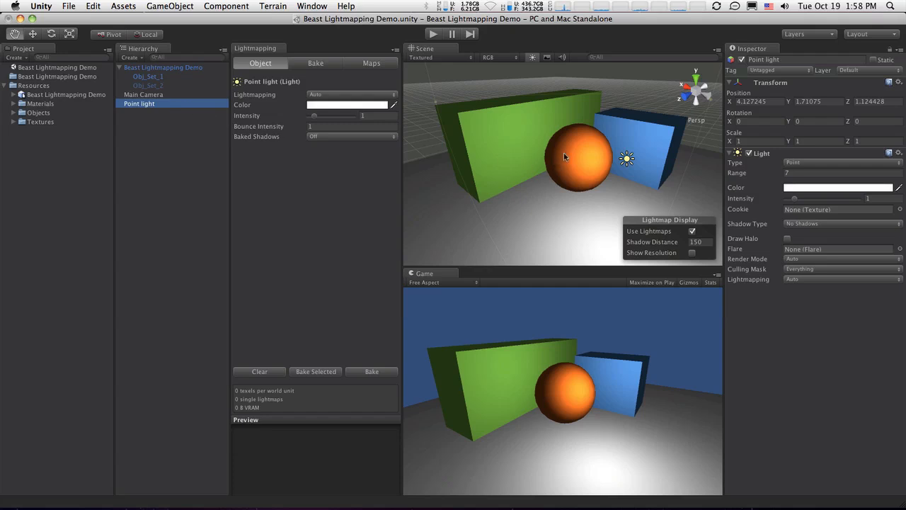
click(627, 158)
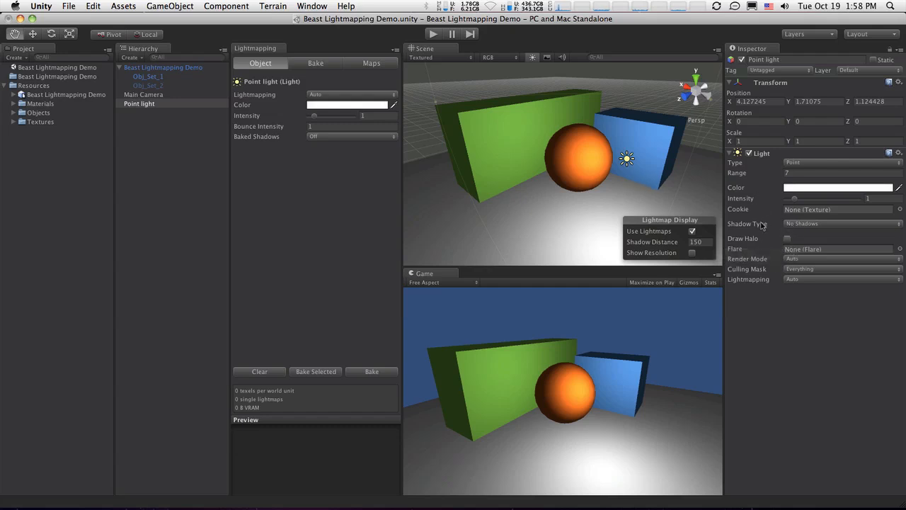
click(798, 224)
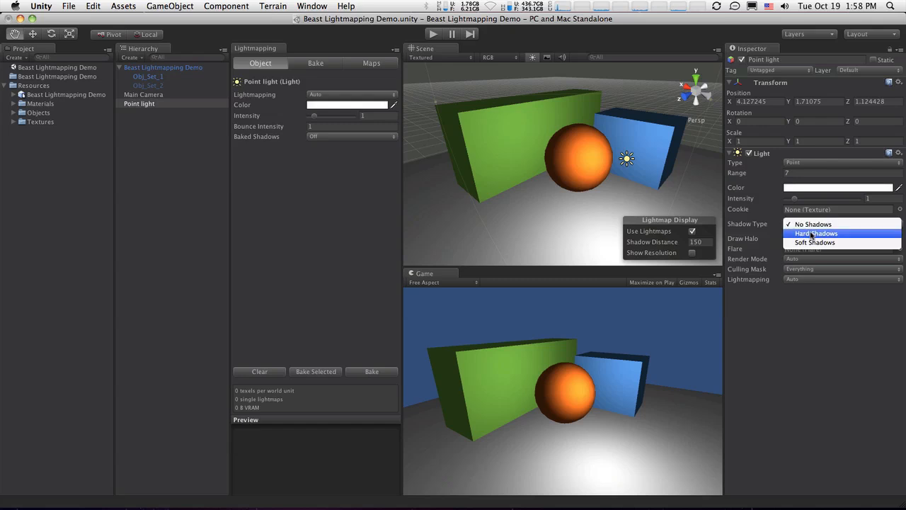
click(811, 234)
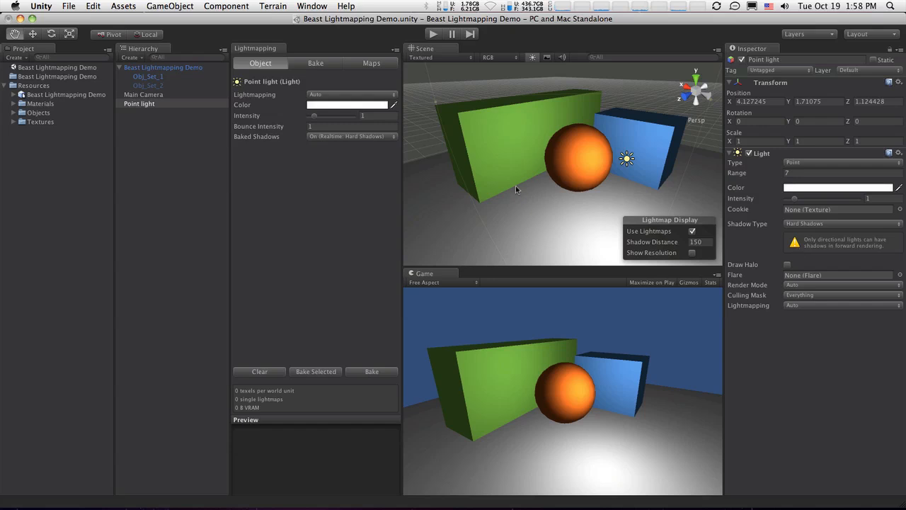
Set the Rendering Path to Deferred Lighting in the project's player settings for PC and Mac Standalone
click(94, 6)
mouse_move(153, 234)
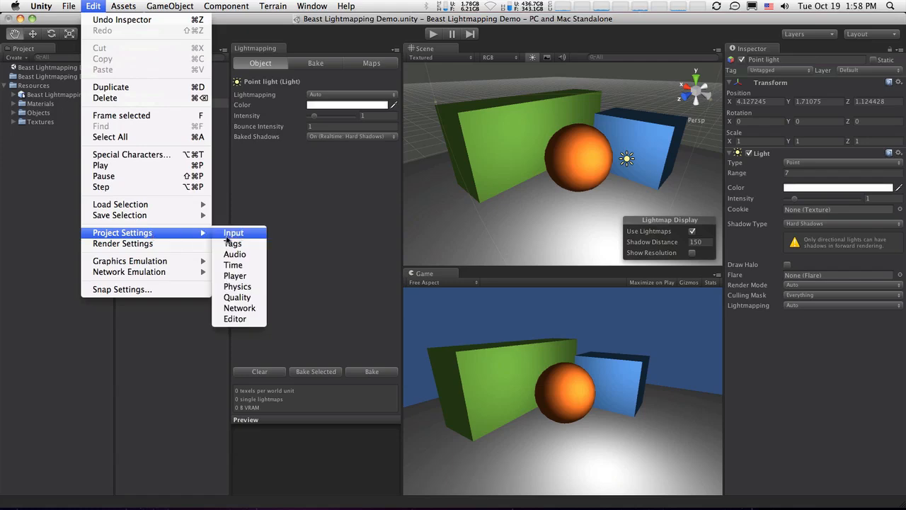
click(235, 275)
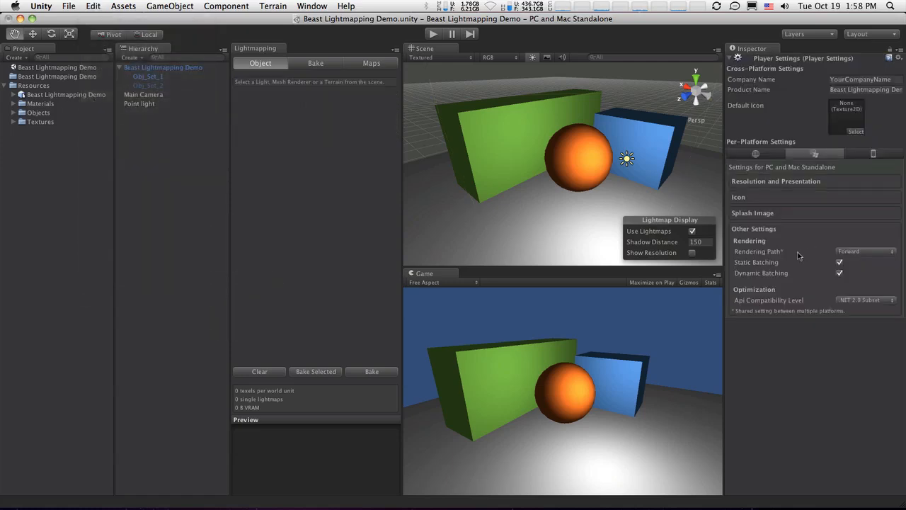
click(845, 253)
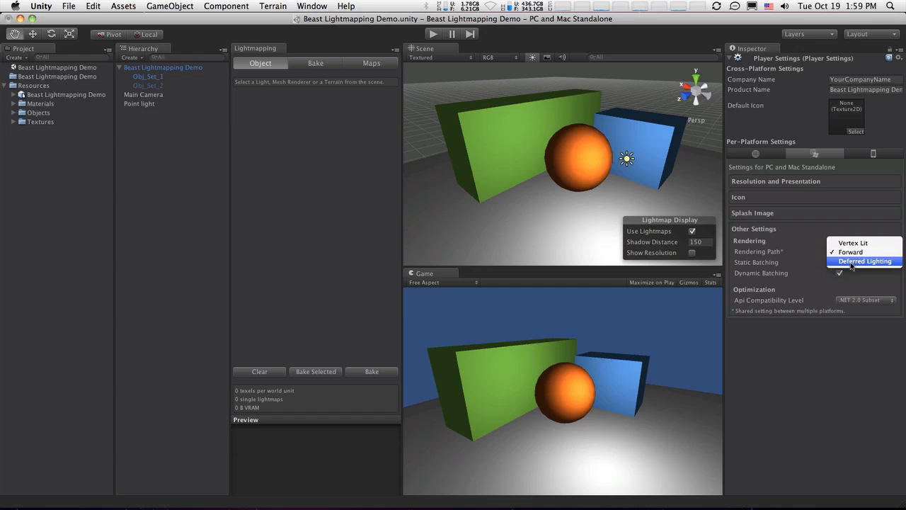
click(850, 263)
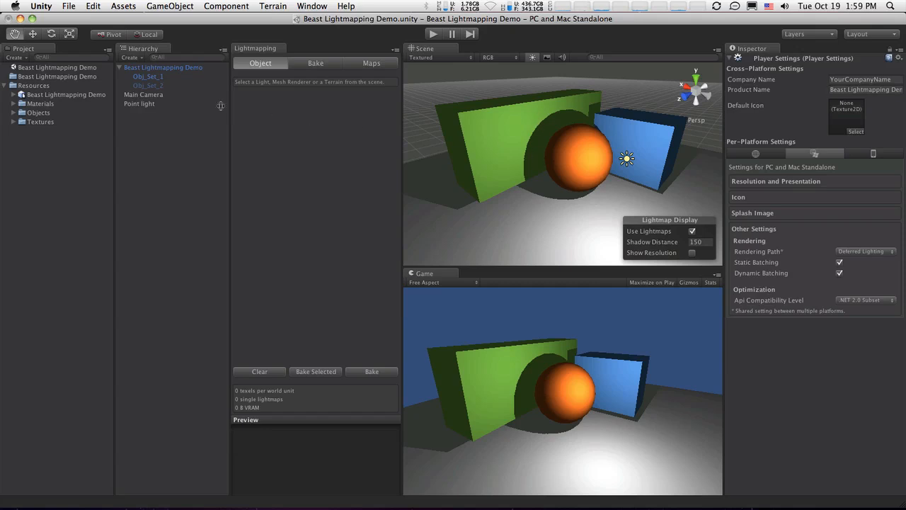
Select the point light and examine the shadows it casts on the boxes and ground in the scene
click(140, 103)
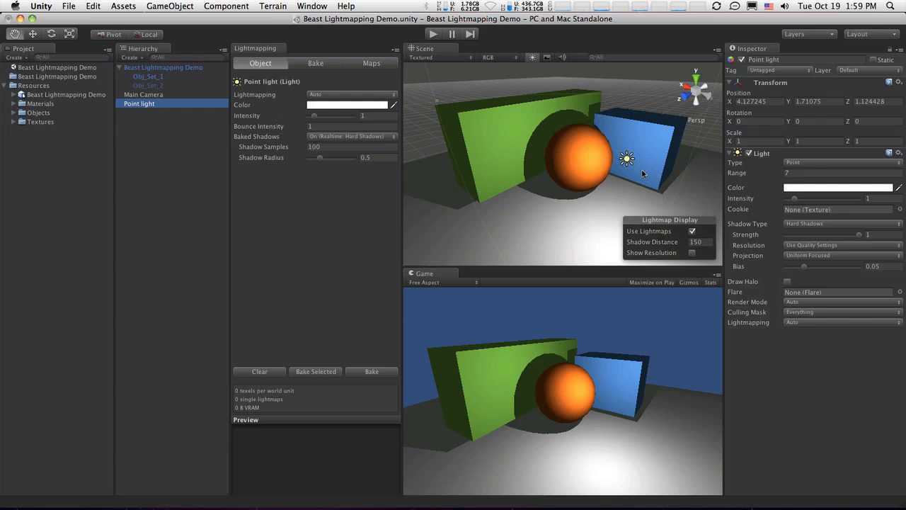
alt+drag(626, 174, 590, 132)
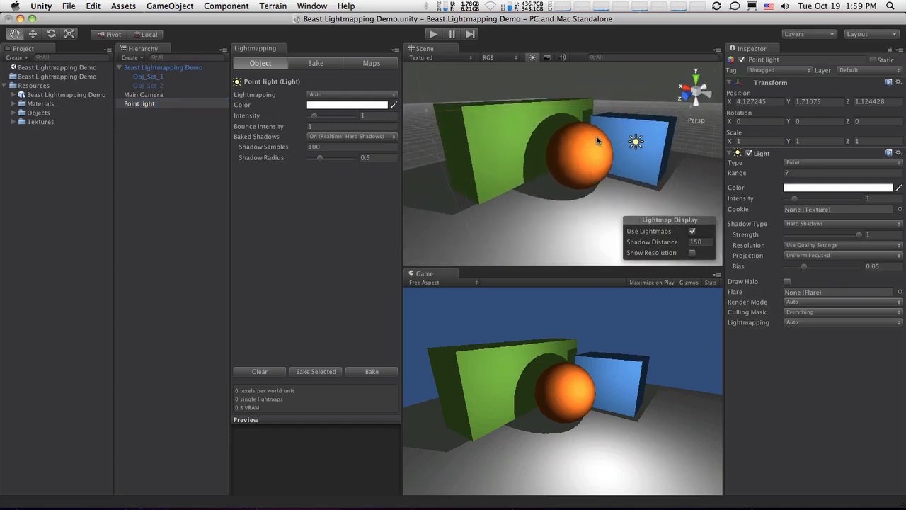
alt+drag(619, 176, 643, 130)
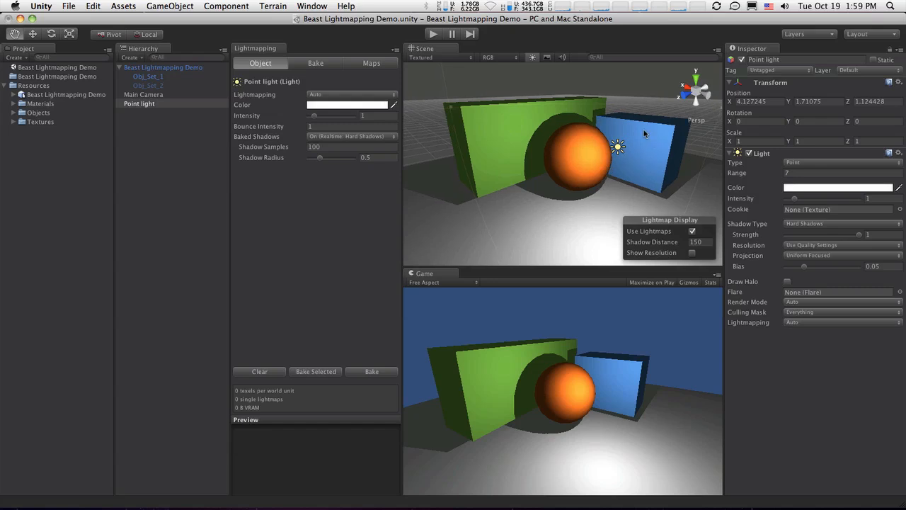
Set the point light's Lightmapping mode to RealtimeOnly and check the lighting in the scene
alt+drag(582, 179, 603, 172)
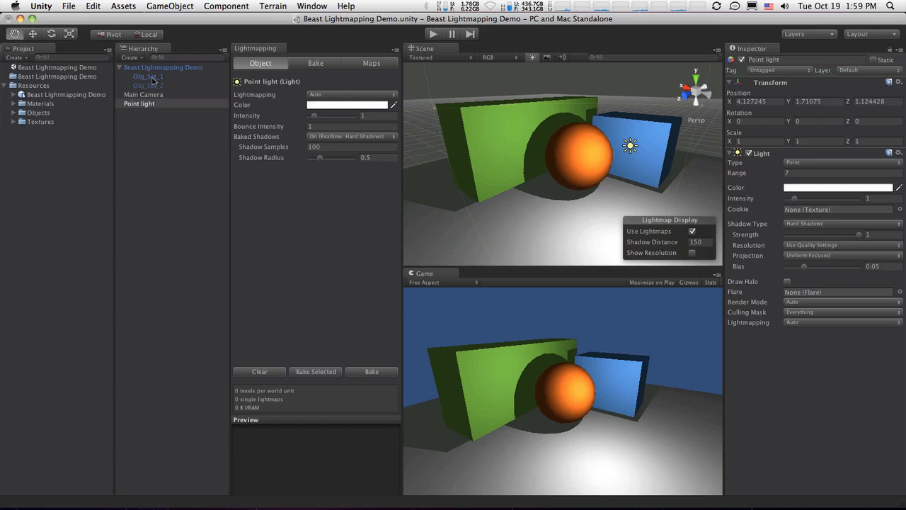
click(162, 105)
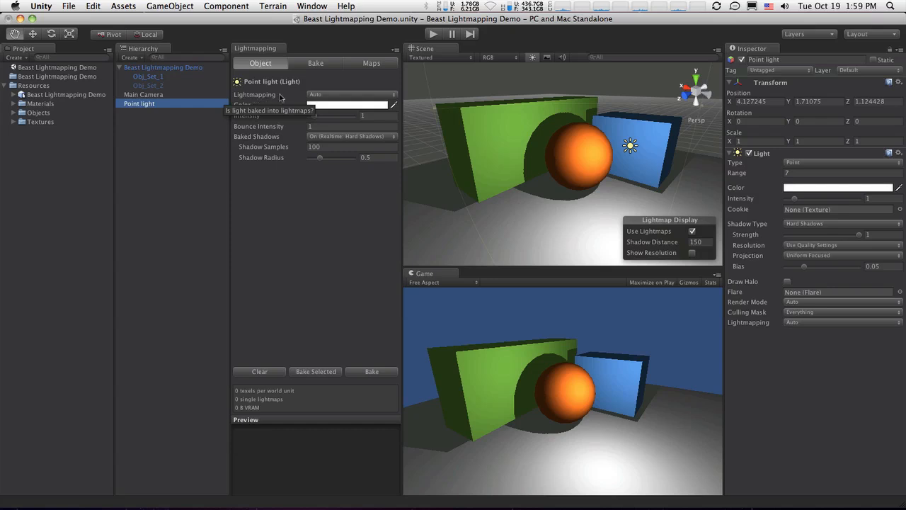
click(323, 95)
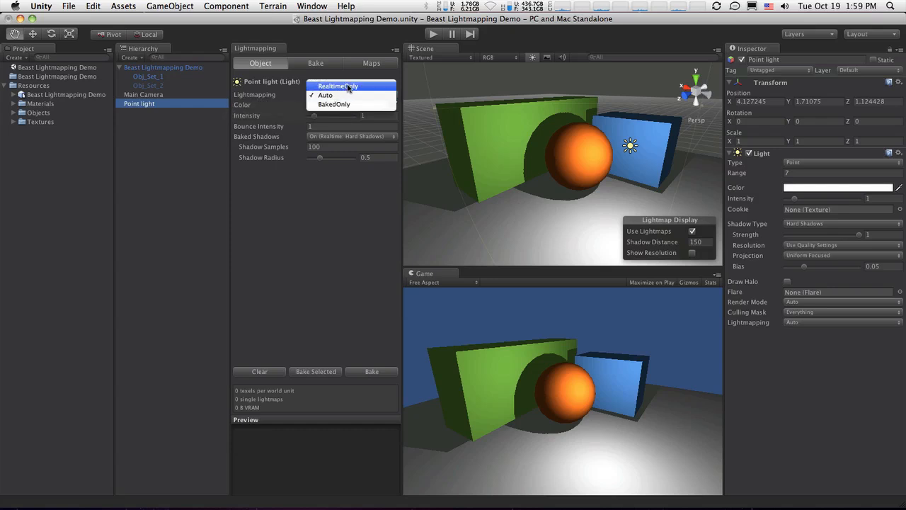
click(348, 87)
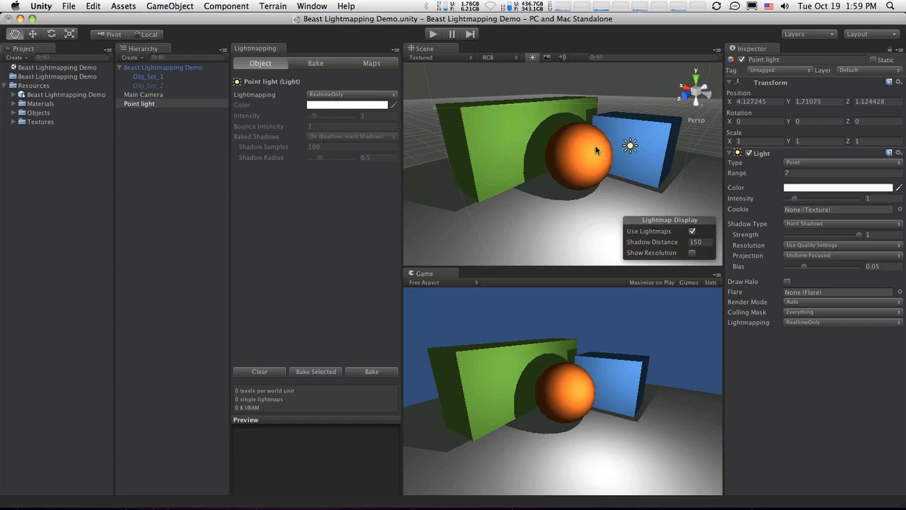
mouse_move(595, 150)
alt+mouse_down()
mouse_move(601, 155)
mouse_move(585, 149)
alt+mouse_up()
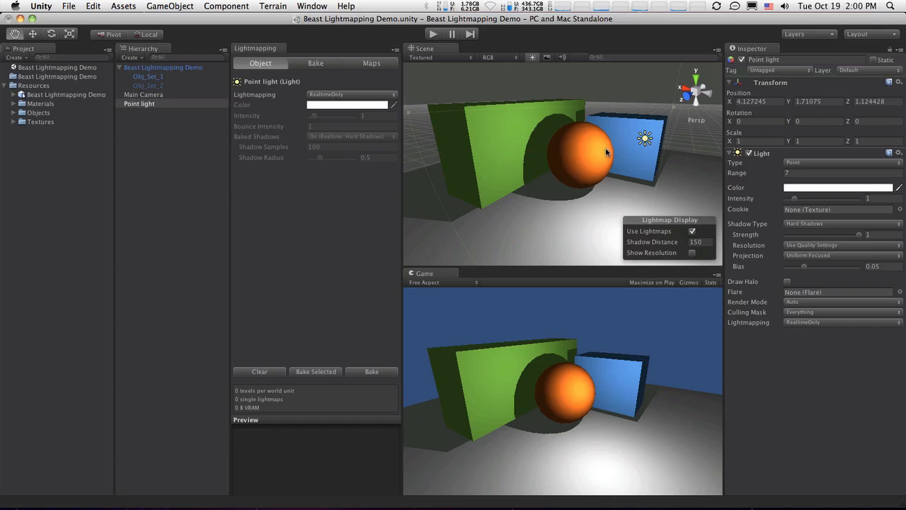
Switch the point light's Lightmapping mode to BakedOnly and back to Auto
click(331, 95)
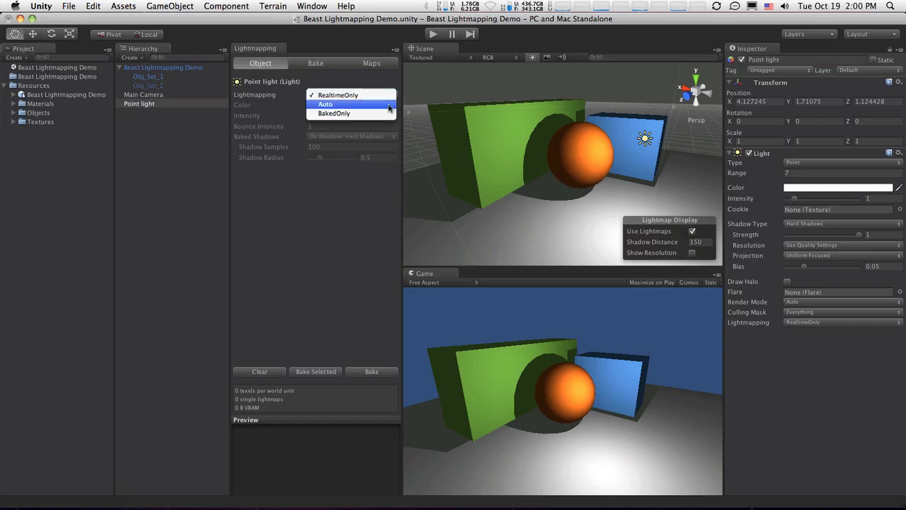
click(325, 113)
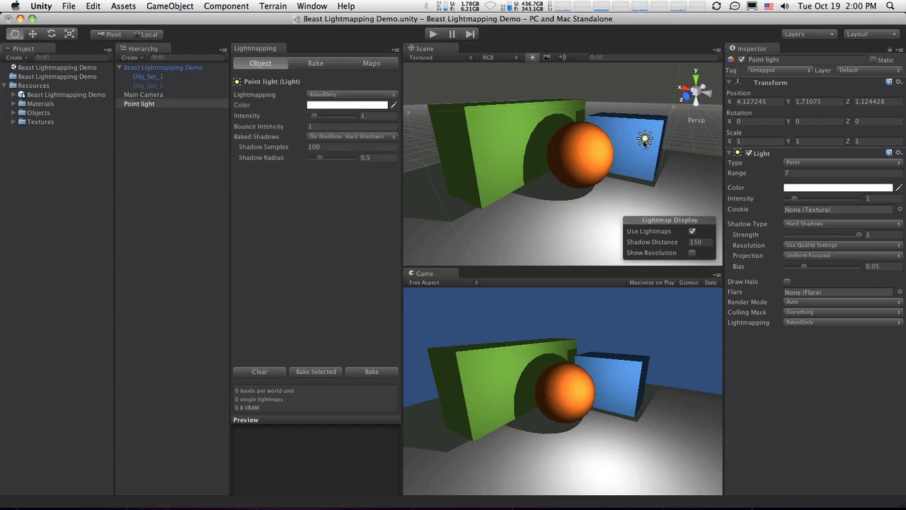
click(317, 95)
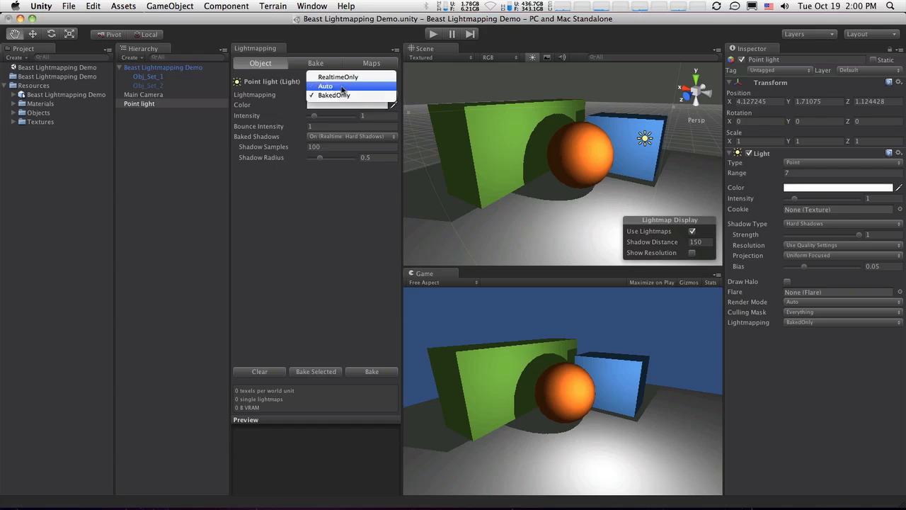
click(342, 87)
Set the point light's Lightmapping mode to BakedOnly
click(339, 95)
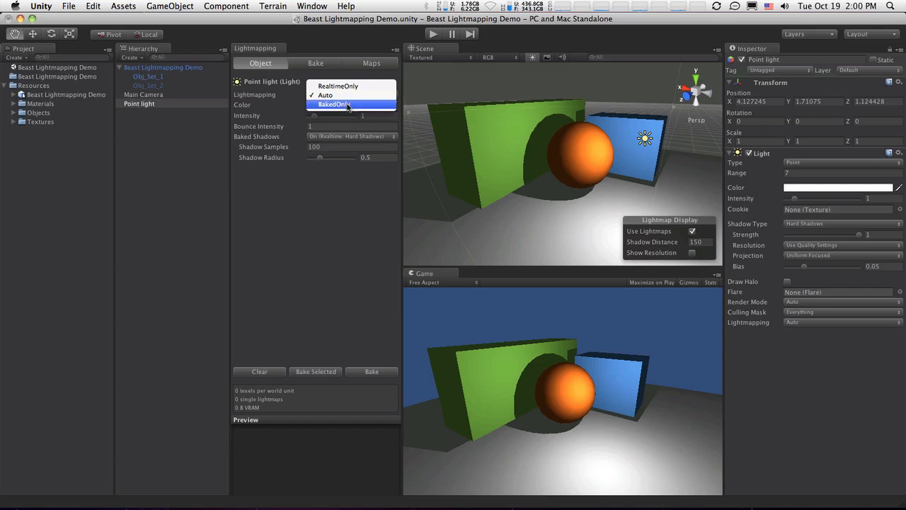
click(347, 105)
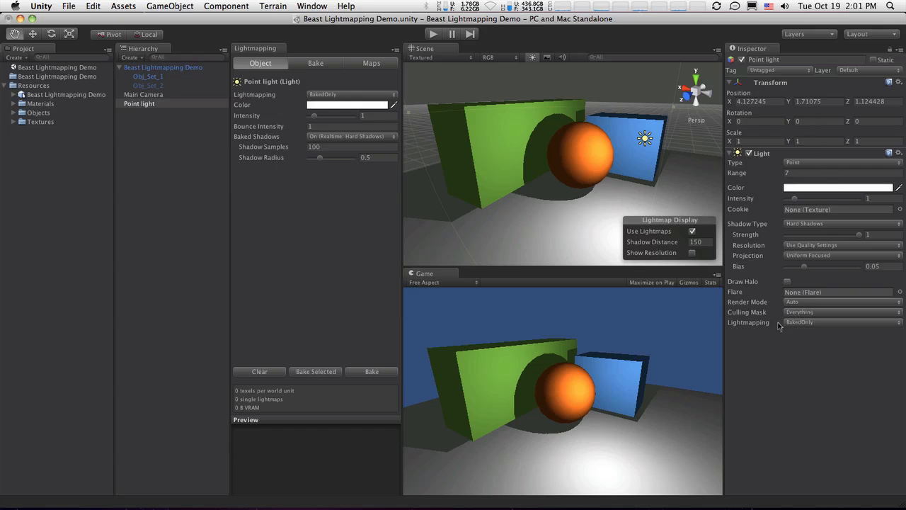
click(809, 323)
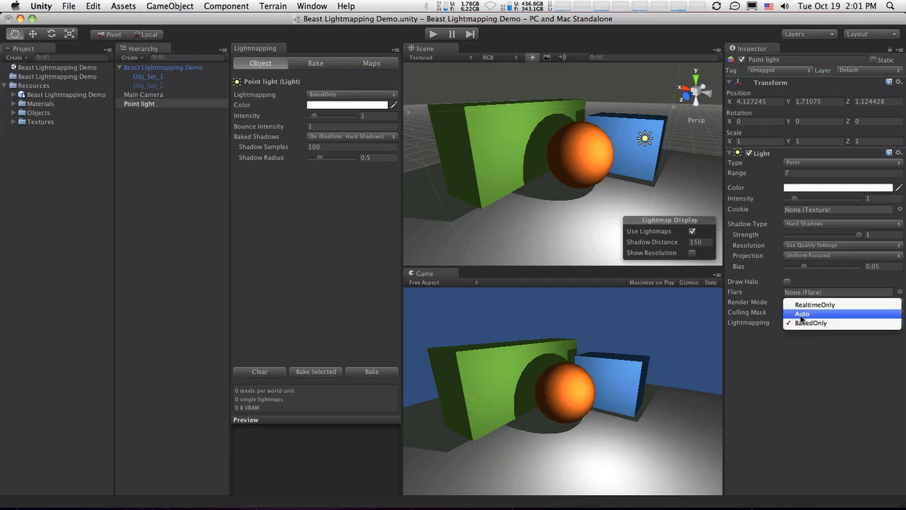
click(808, 323)
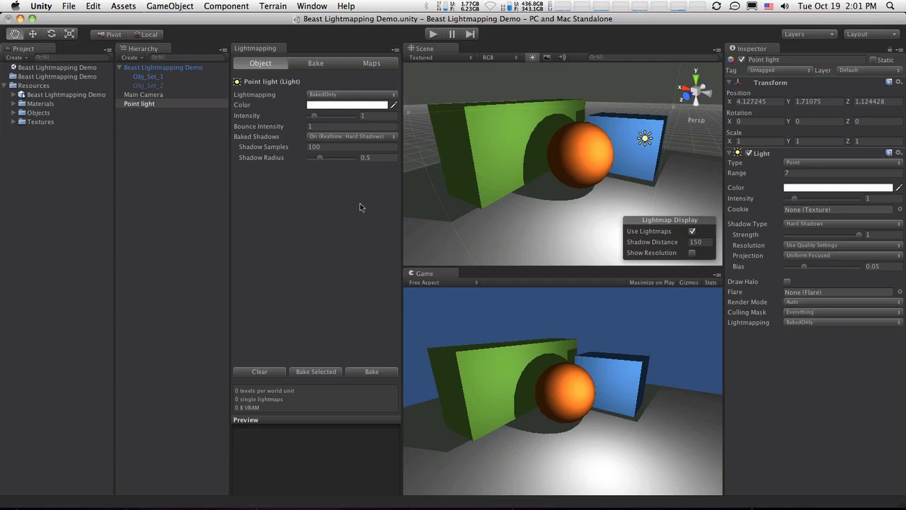
Set the point light's baked Shadow Samples to 1 and Shadow Radius to 0
click(311, 147)
text(3)
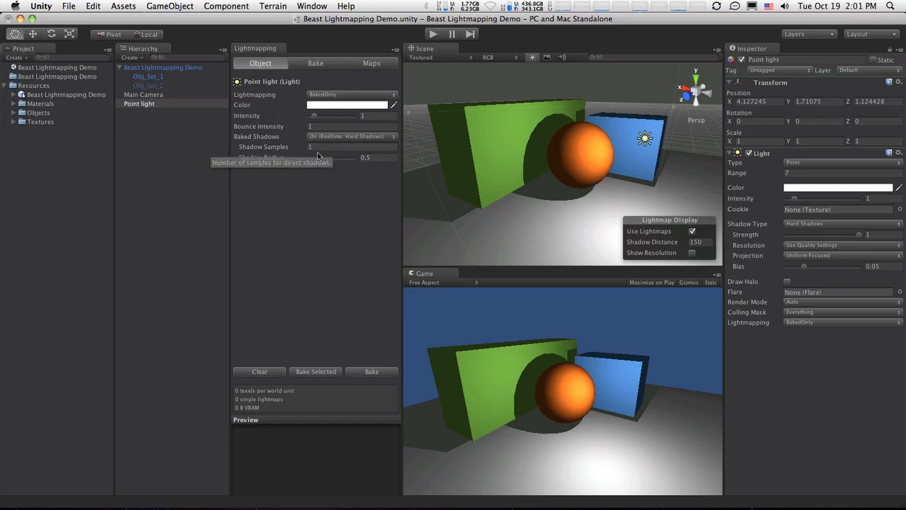
drag(320, 160, 309, 163)
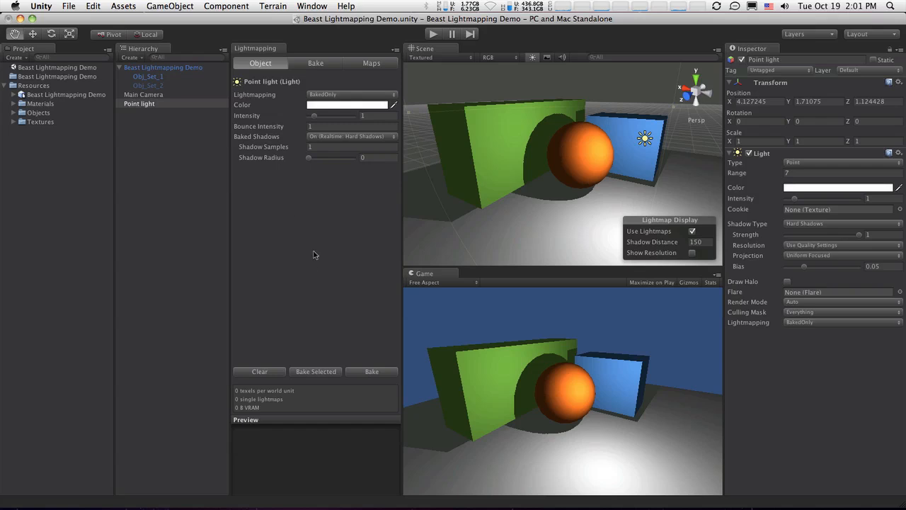
Try to bake lightmaps for Obj_Set_1 only, without marking it as static
click(316, 63)
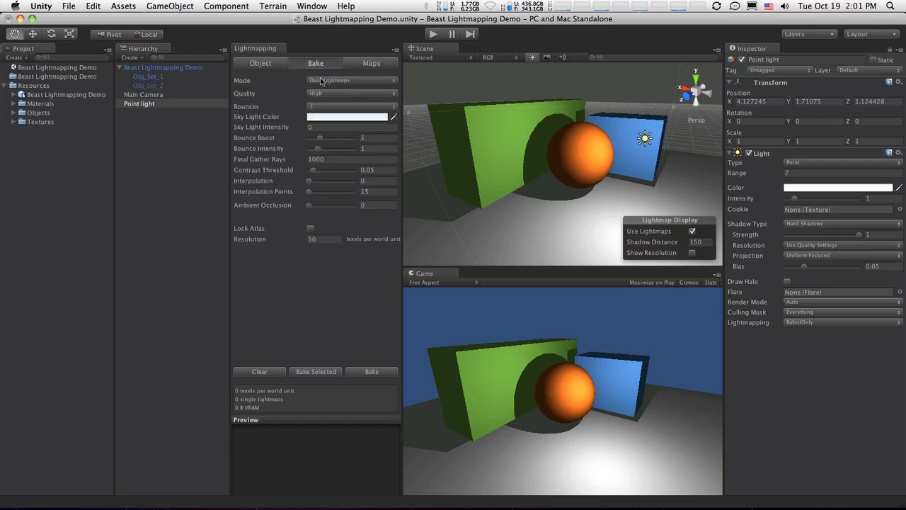
click(267, 66)
click(148, 78)
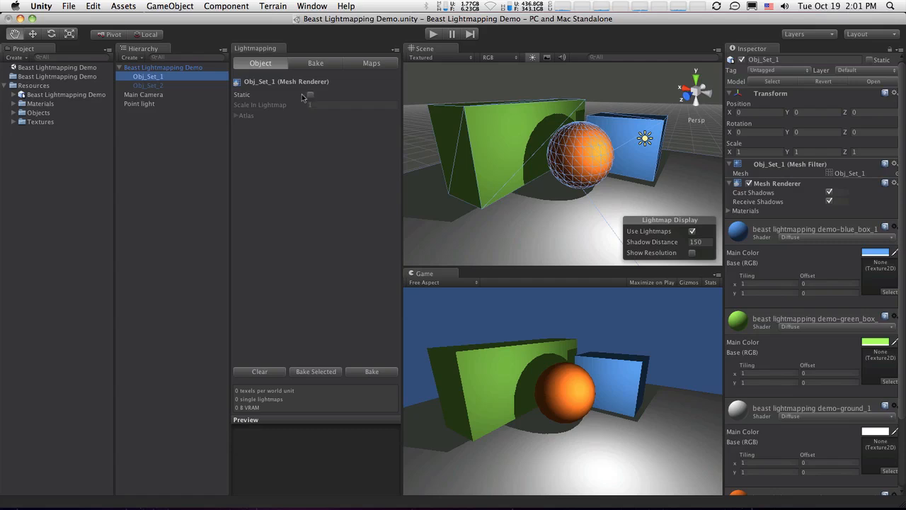
click(309, 373)
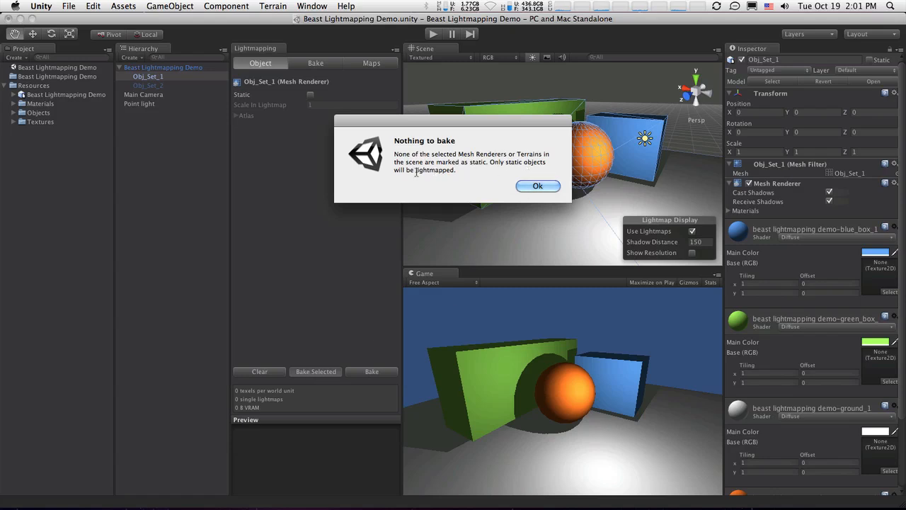
click(537, 186)
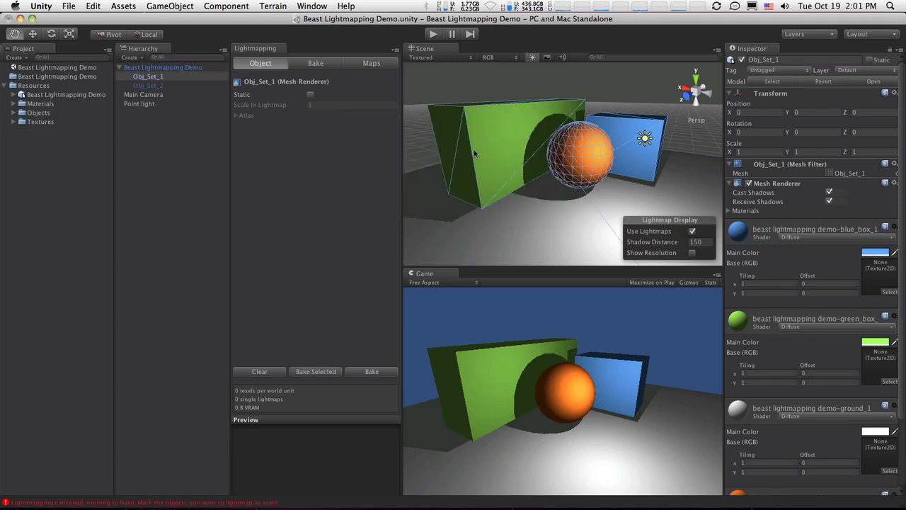
Mark Obj_Set_1 as static, and make the parent Beast Lightmapping Demo object static together with all its children
click(311, 95)
click(155, 78)
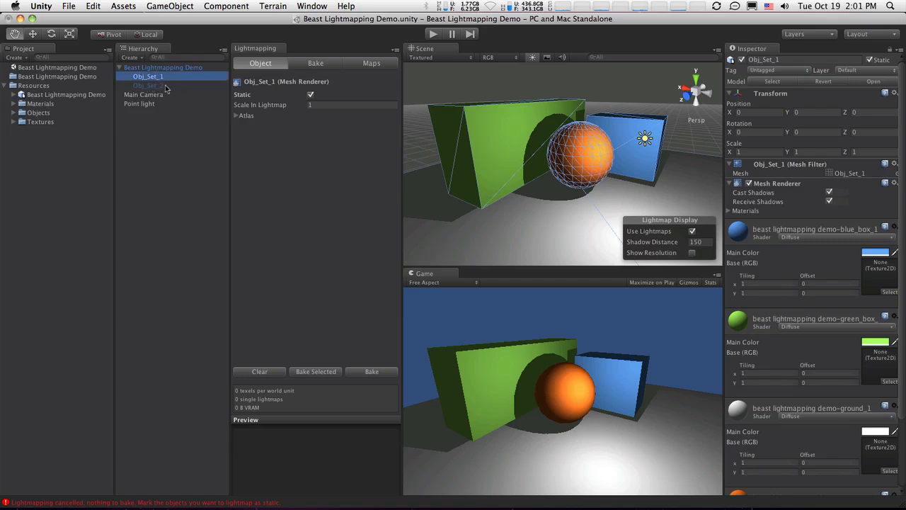
click(165, 86)
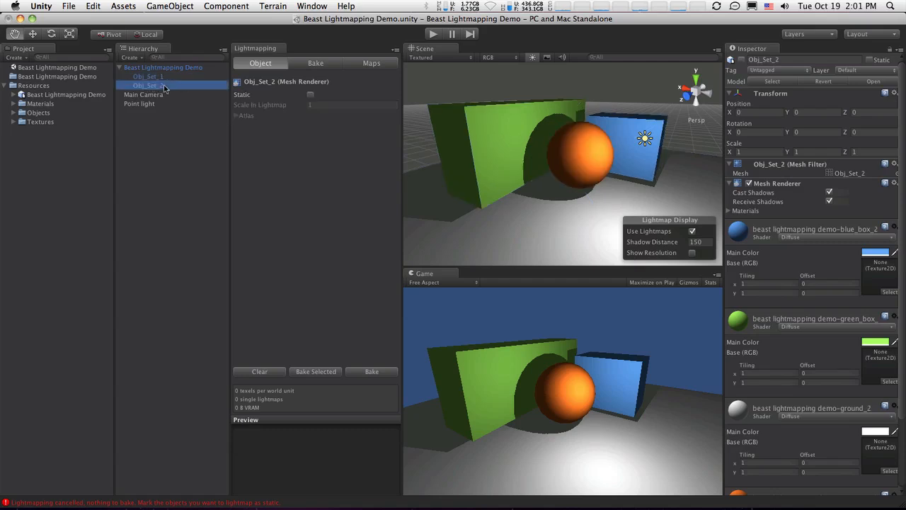
click(170, 69)
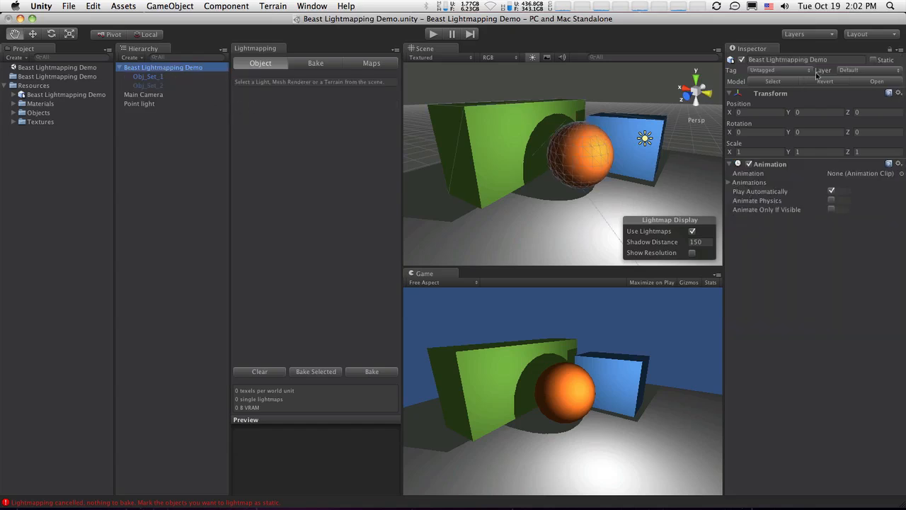
click(874, 60)
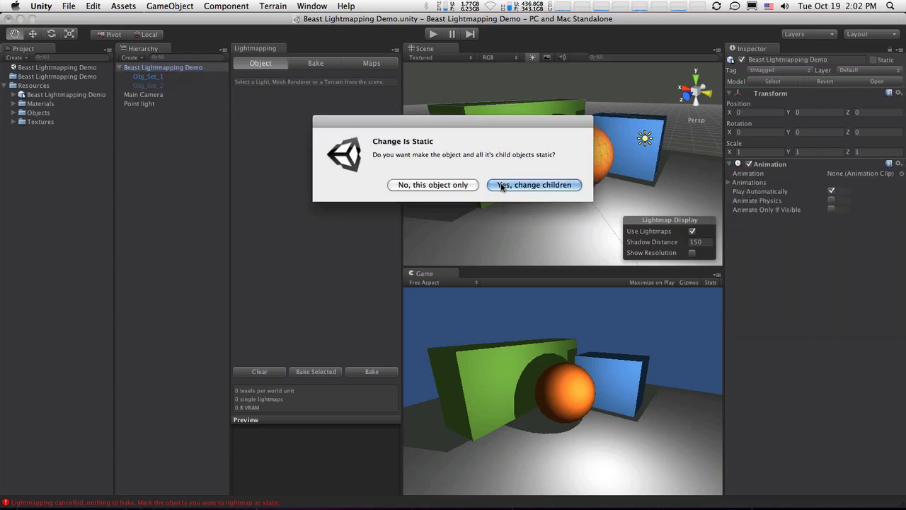
click(502, 185)
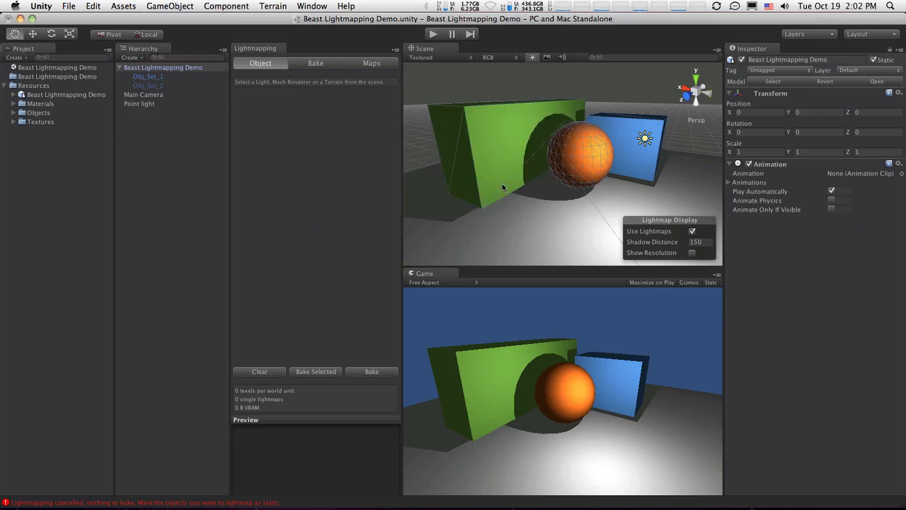
Bake lightmaps for only Obj_Set_1 and enlarge the preview of the far and near maps
click(148, 77)
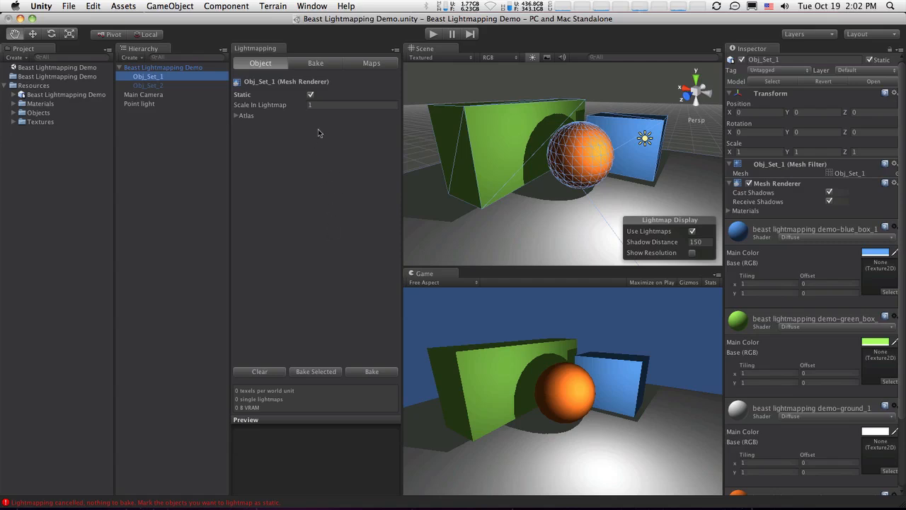
click(313, 372)
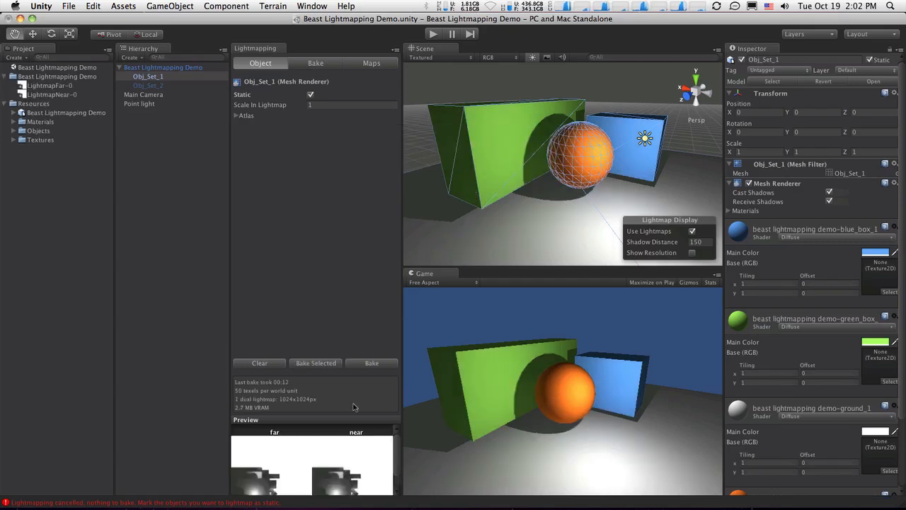
drag(344, 415, 347, 353)
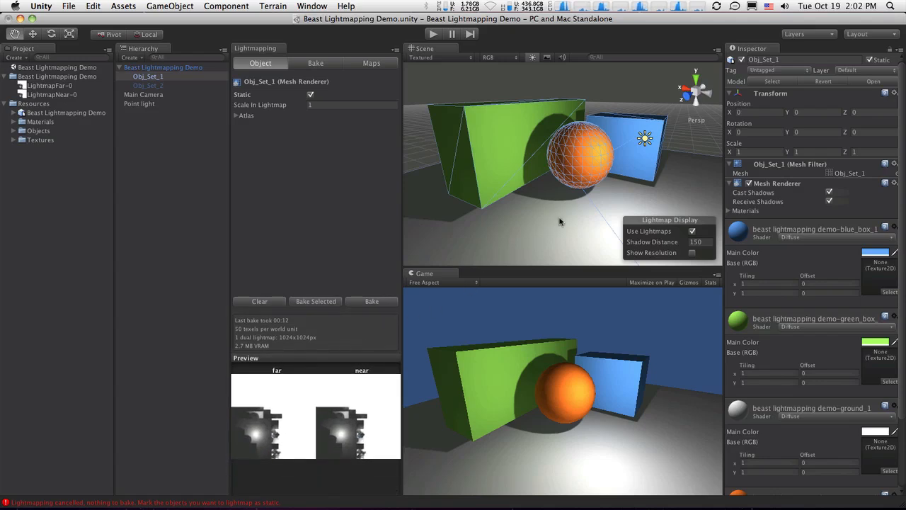
Deactivate the point light and inspect the baked shadows on the boxes, sphere and ground
alt+drag(570, 200, 558, 163)
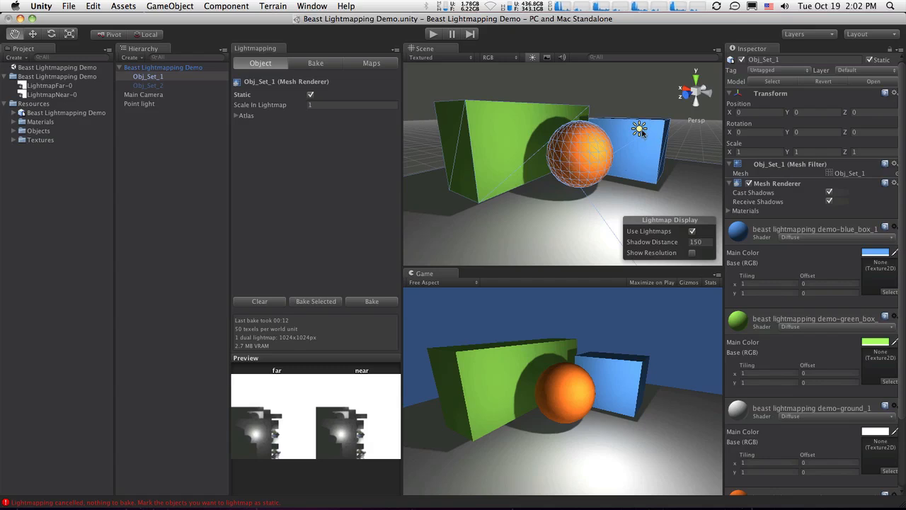
alt+drag(618, 159, 538, 151)
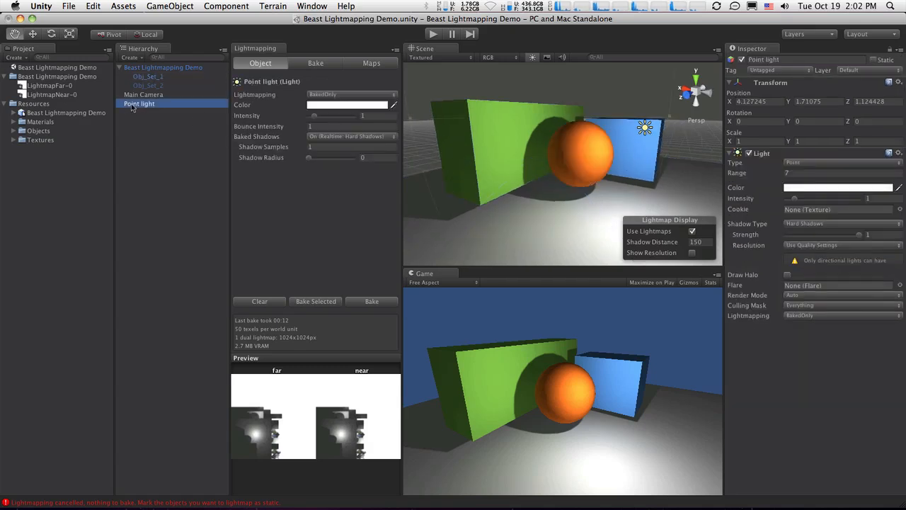
click(131, 103)
click(741, 60)
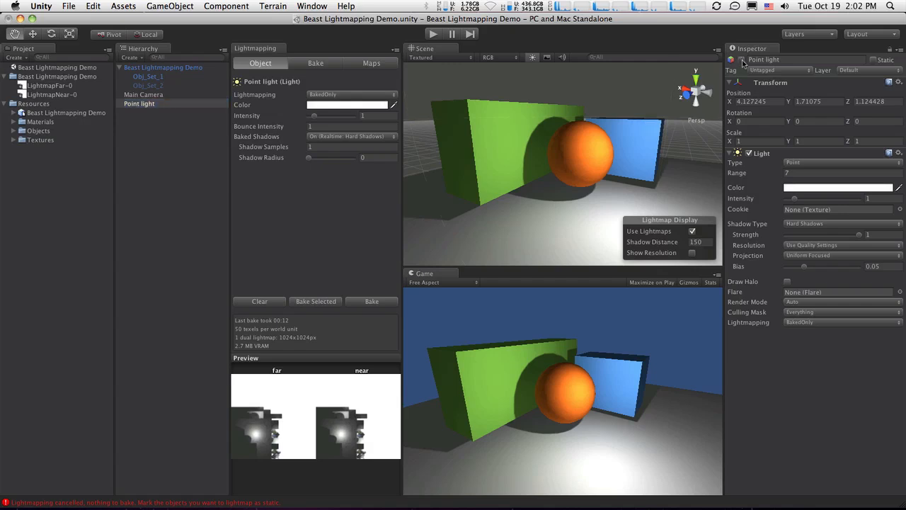
alt+drag(674, 131, 528, 129)
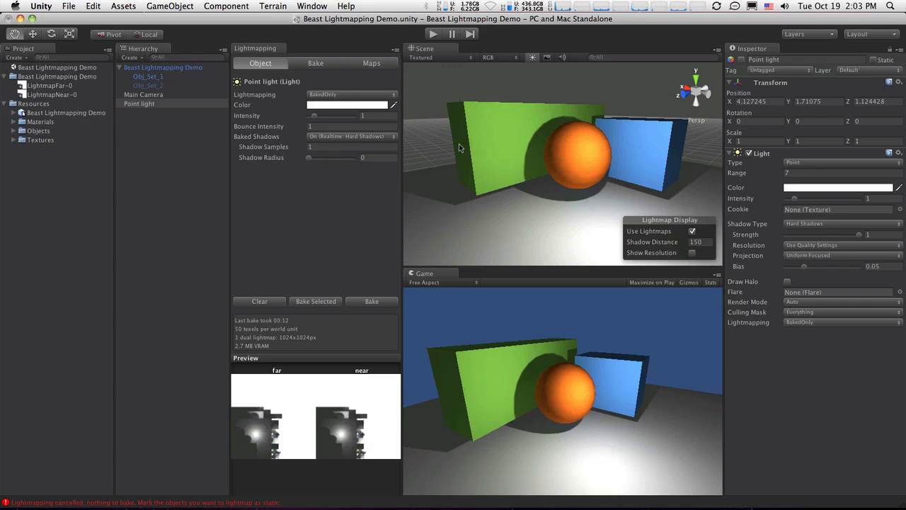
scroll(559, 138, up, 5)
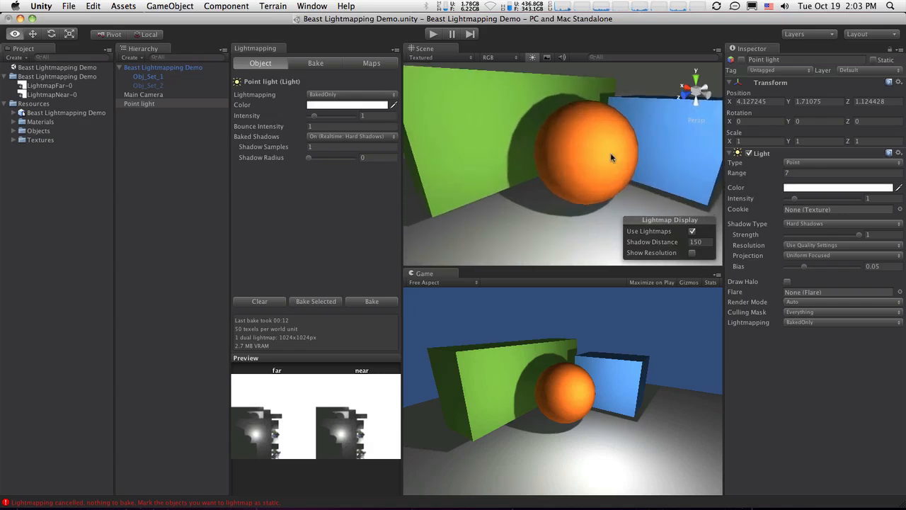
mouse_move(611, 155)
alt+mouse_down()
mouse_move(517, 149)
mouse_move(602, 143)
alt+mouse_up()
scroll(583, 148, down, 5)
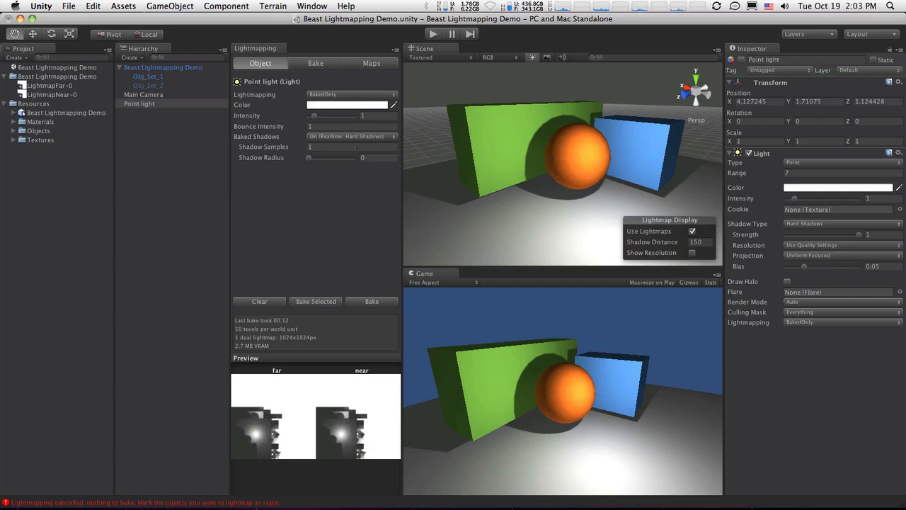
Turn off compression for the baked lightmaps and check the shading in the scene
click(362, 64)
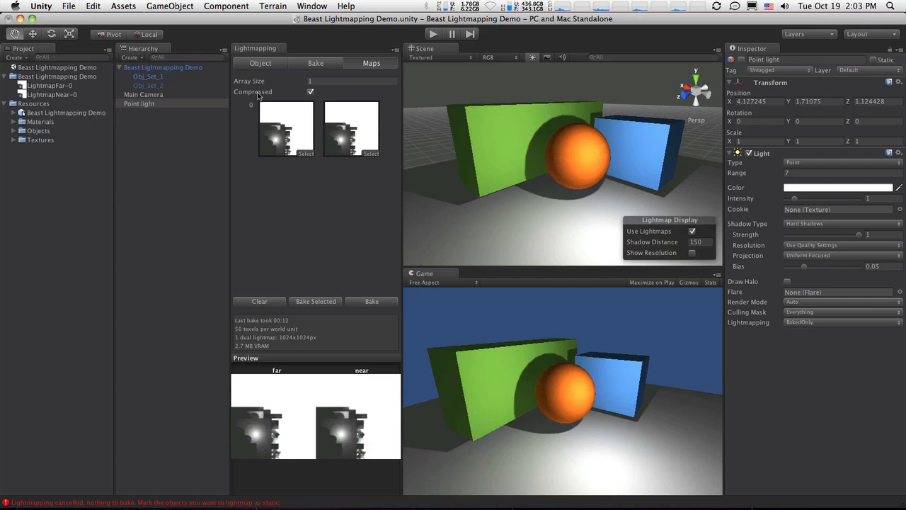
click(311, 92)
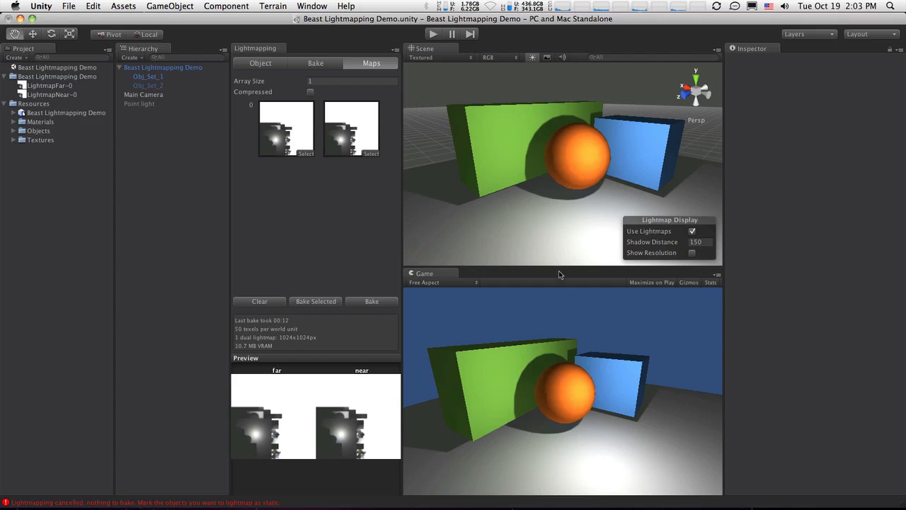
alt+drag(586, 174, 569, 165)
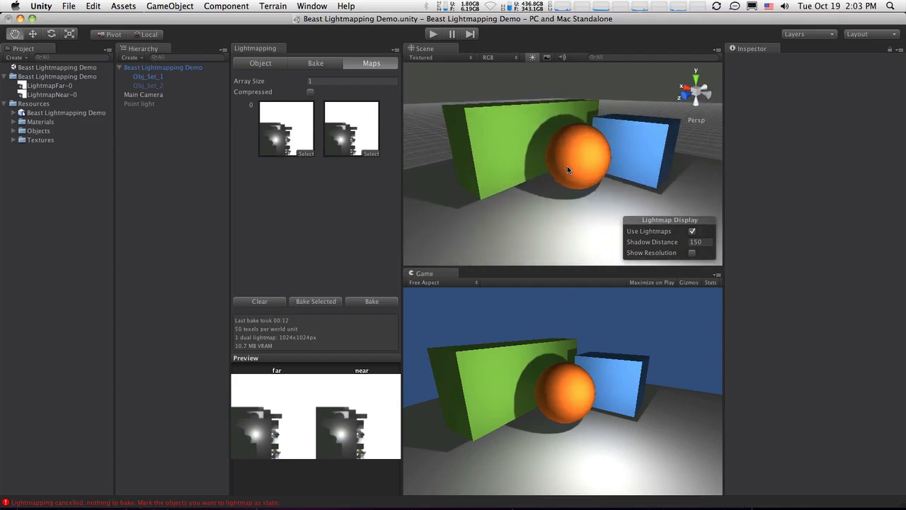
Reactivate the point light and change its color from white to a pale warm cream
mouse_move(567, 166)
alt+mouse_down()
mouse_move(588, 163)
mouse_move(566, 163)
alt+mouse_up()
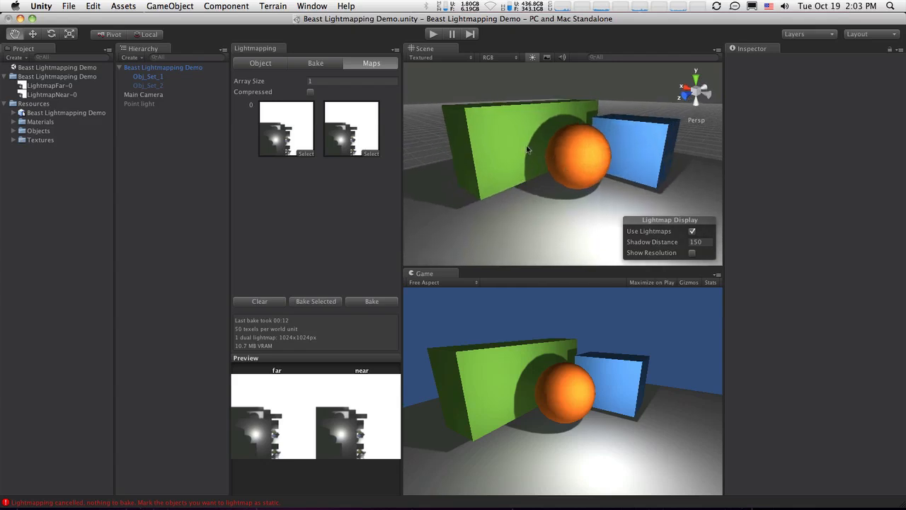
alt+drag(527, 187, 573, 200)
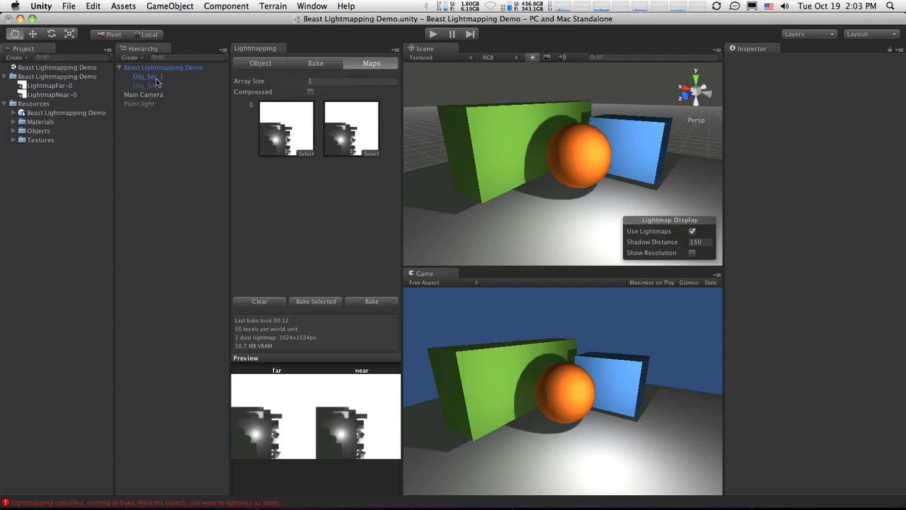
click(148, 103)
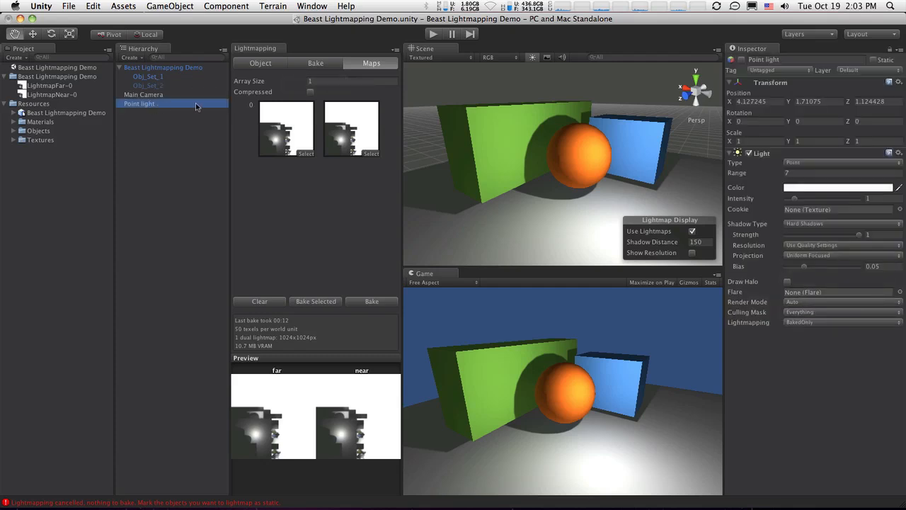
click(741, 60)
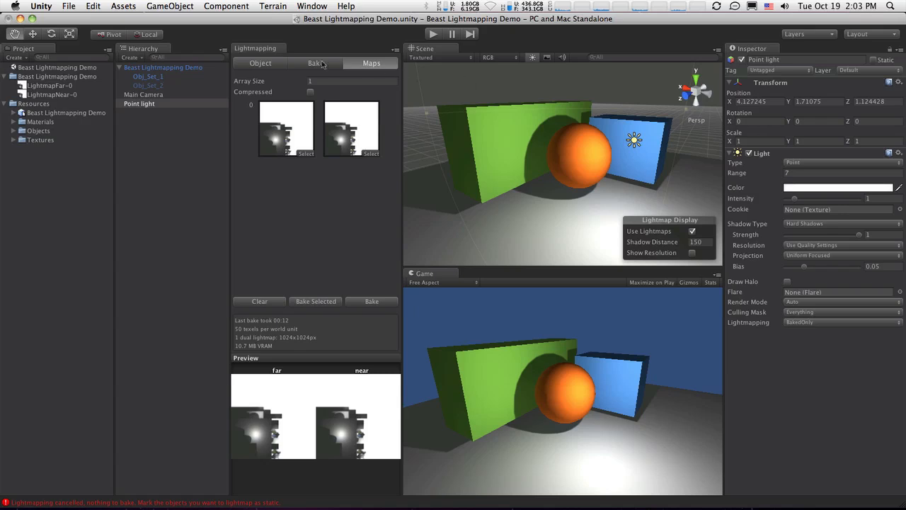
click(274, 64)
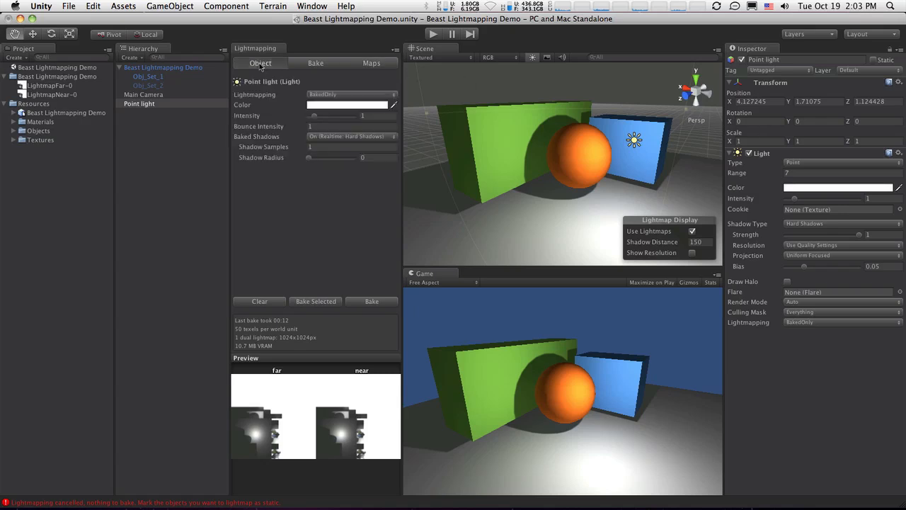
click(320, 106)
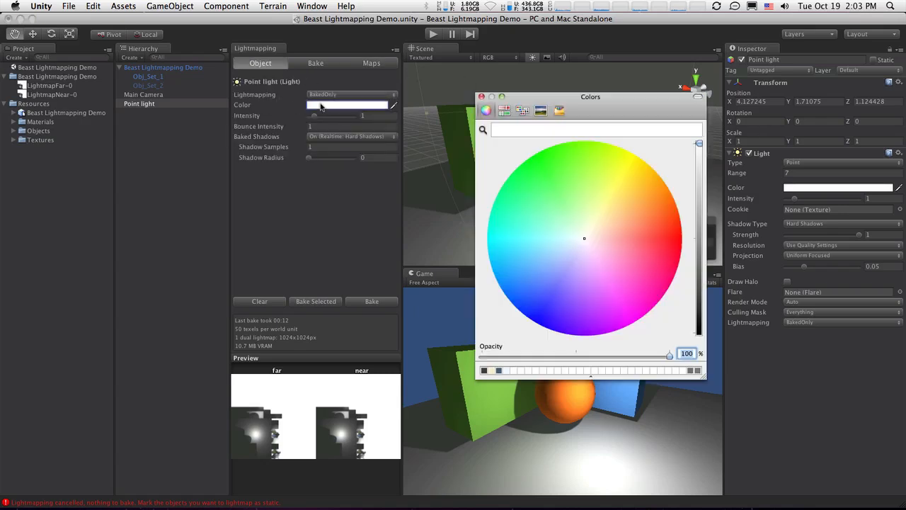
click(593, 234)
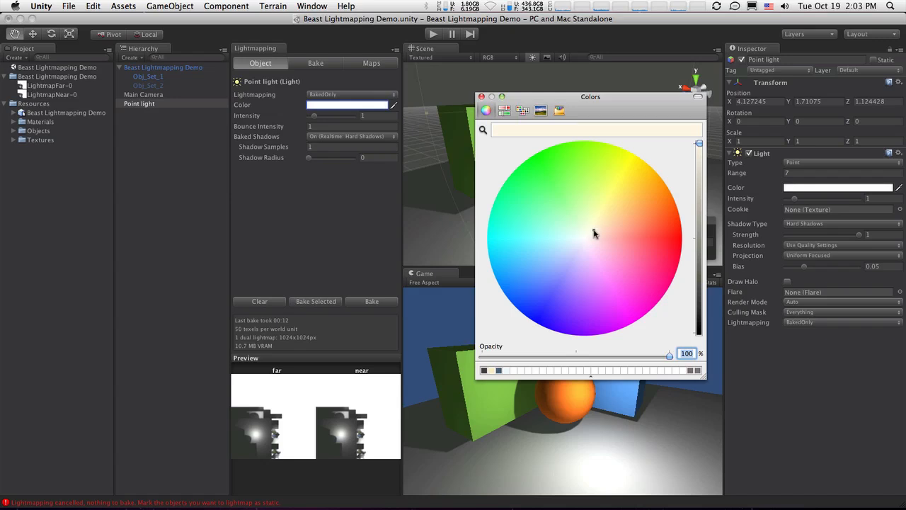
click(481, 96)
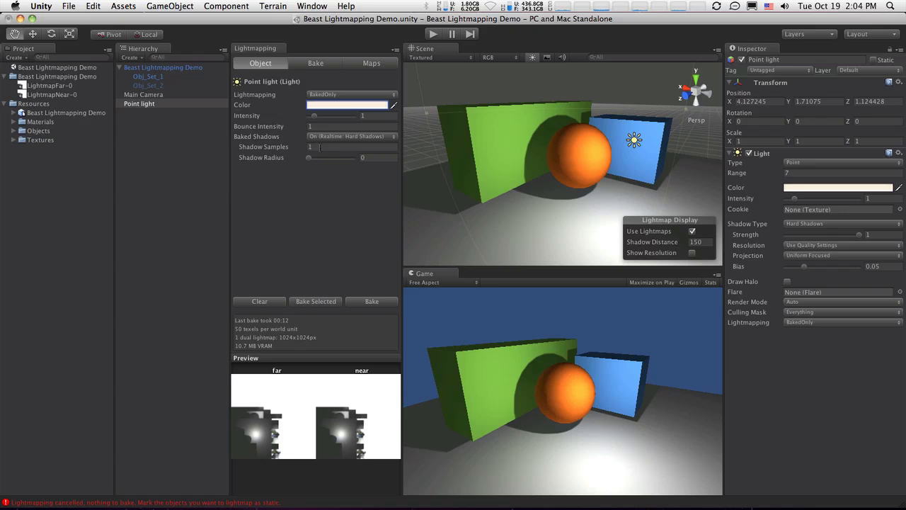
Set the point light's baked shadows to 100 shadow samples and a shadow radius of 0.5
click(314, 147)
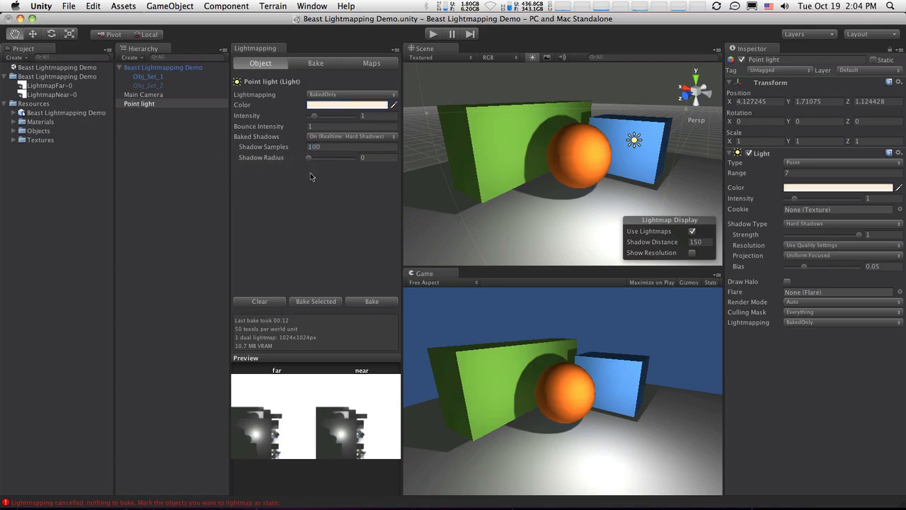
drag(309, 158, 324, 162)
click(380, 157)
key(BackSpace)
Bake lightmaps for only Obj_Set_1 with the softened point light shadows
click(307, 302)
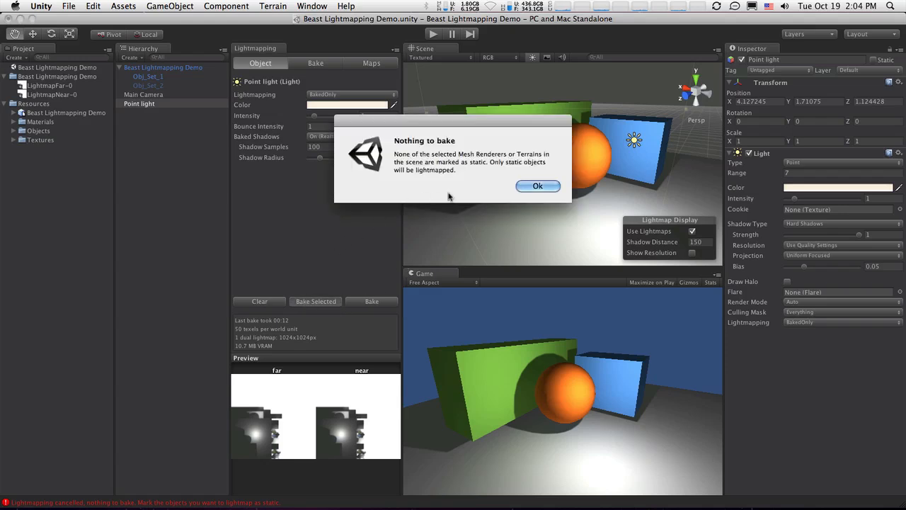
click(536, 187)
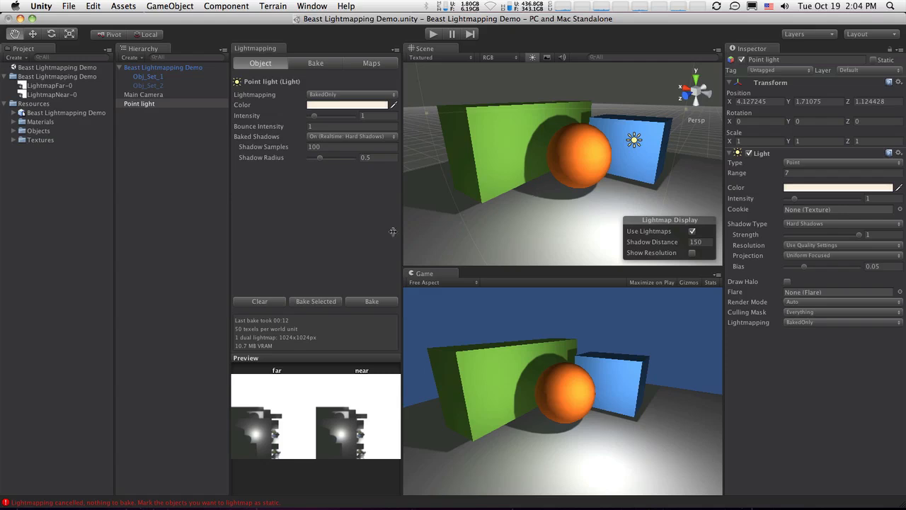
click(149, 76)
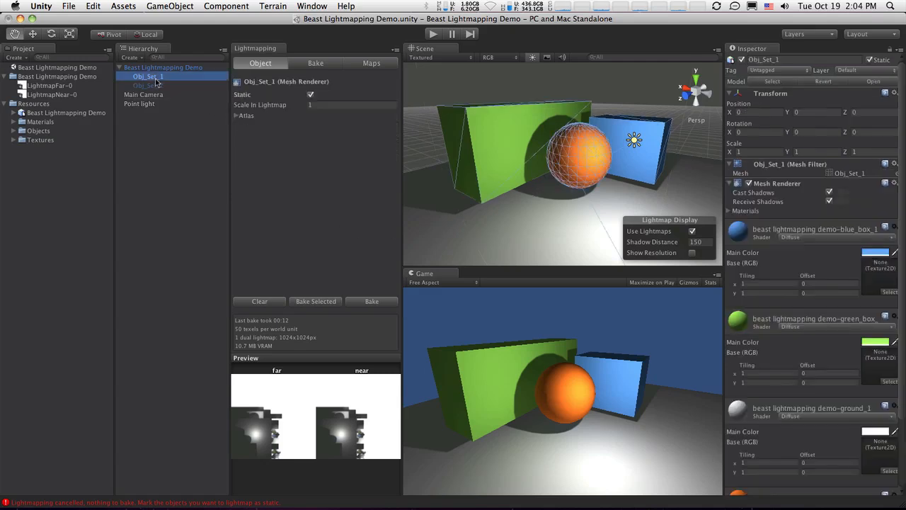
click(312, 301)
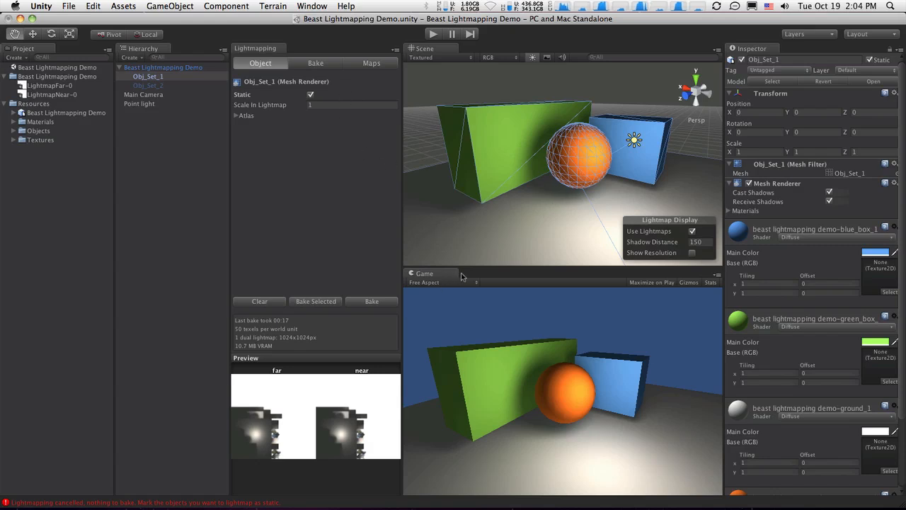
Examine the baked soft shadows around the boxes, sphere and ground from several angles
alt+drag(579, 205, 559, 177)
click(366, 64)
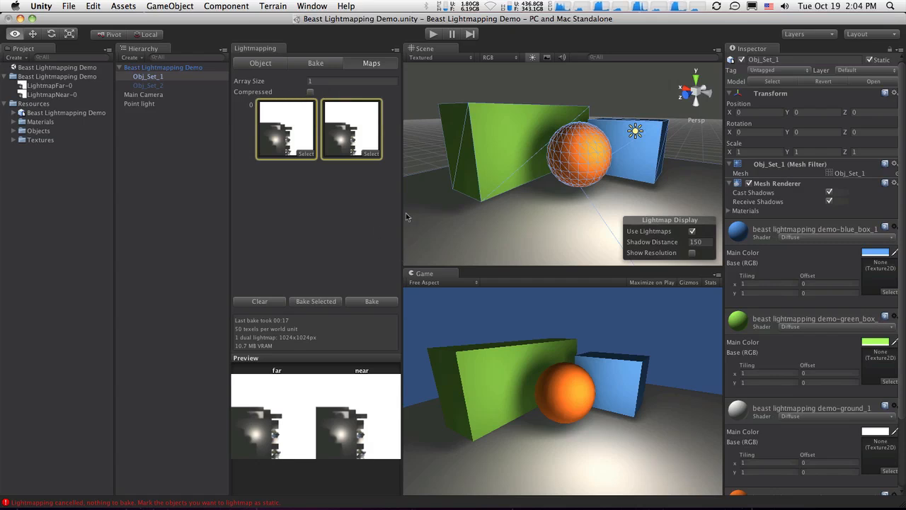
click(249, 66)
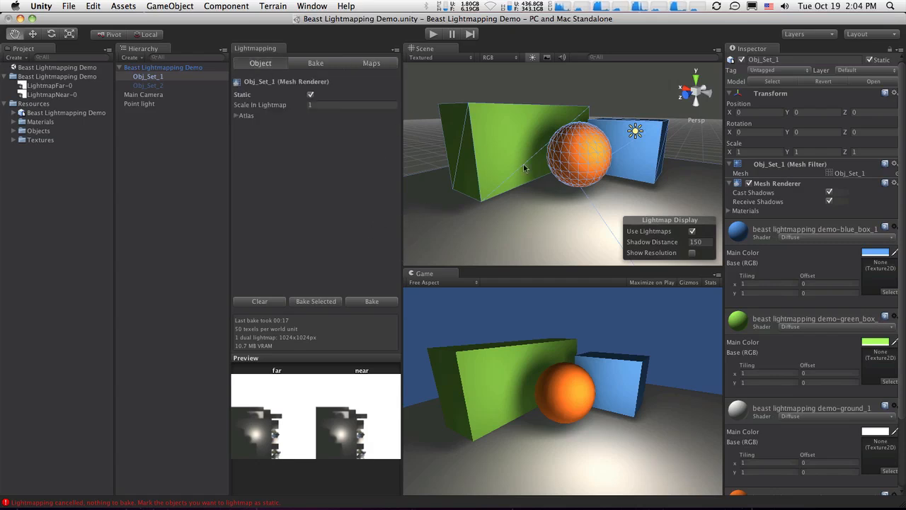
alt+drag(525, 170, 589, 201)
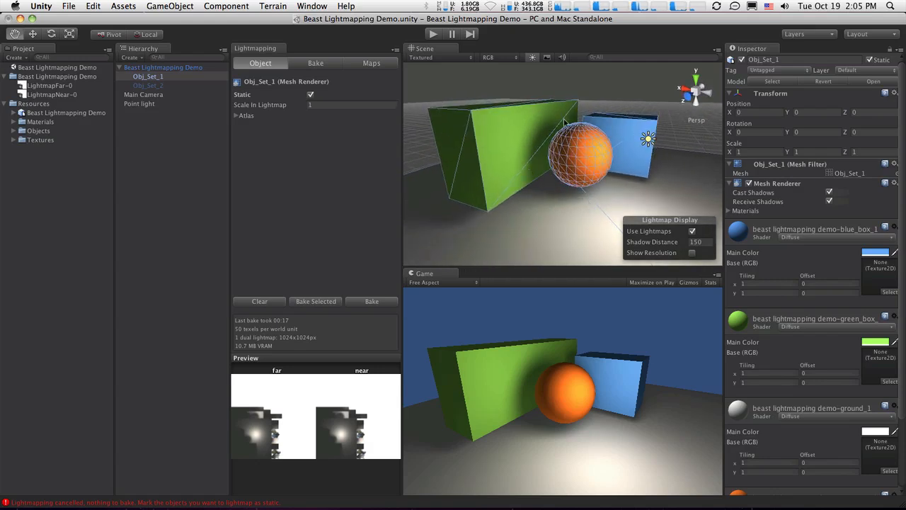
mouse_move(530, 182)
alt+mouse_down()
mouse_move(546, 186)
mouse_move(537, 181)
alt+mouse_up()
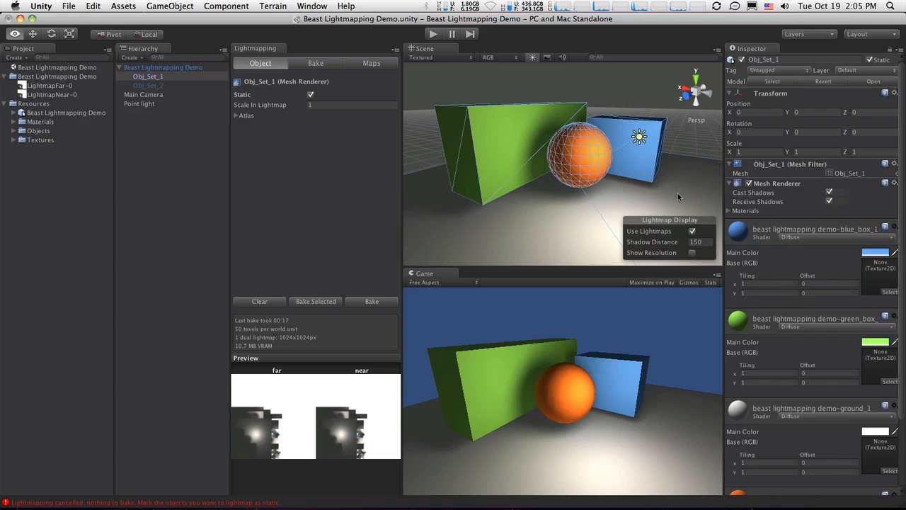
alt+drag(677, 192, 546, 201)
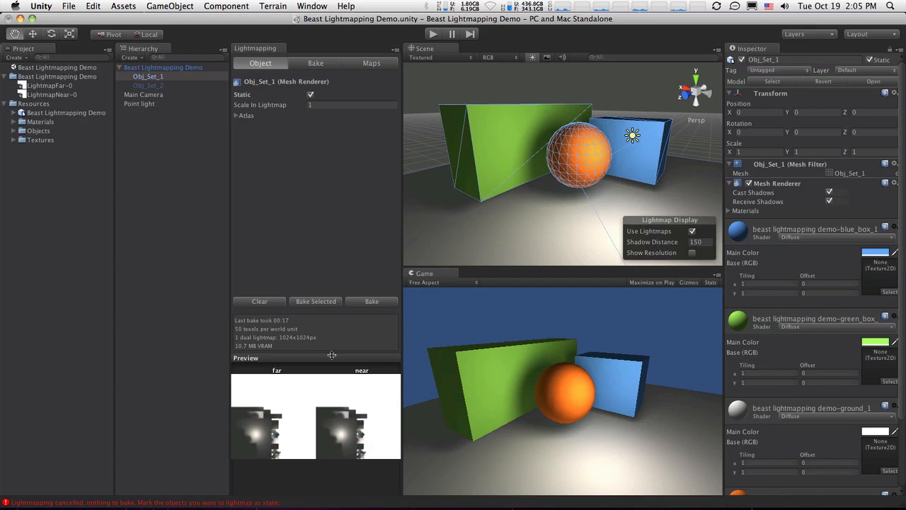
alt+drag(615, 212, 452, 151)
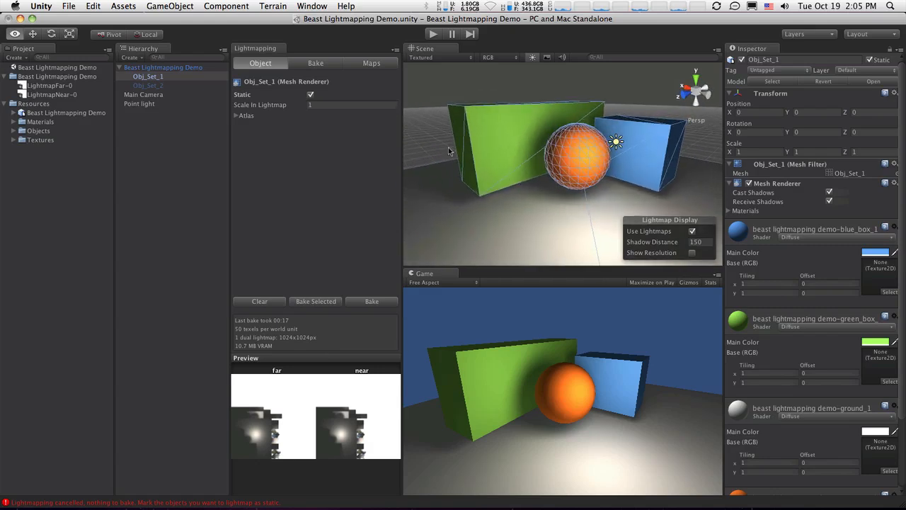
Set the bake's sky light intensity to 0.5 and its ambient occlusion to 0.3
click(312, 66)
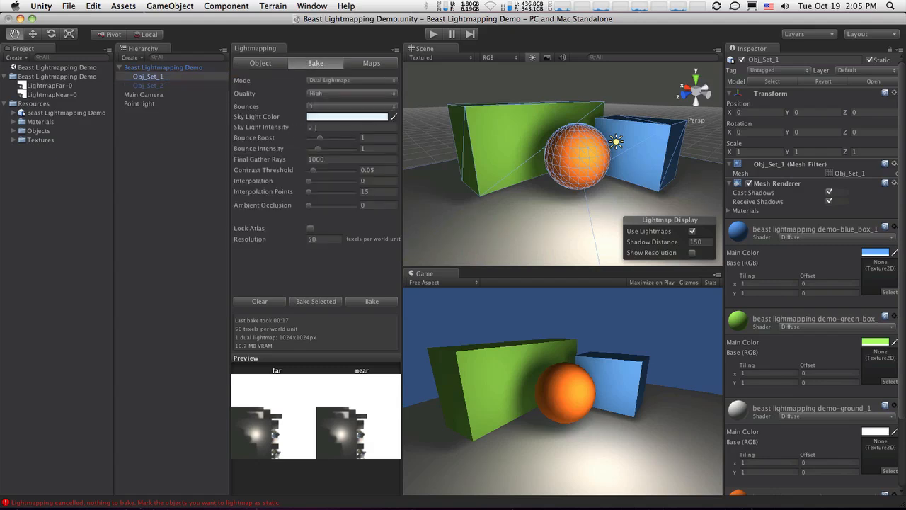
click(310, 126)
drag(309, 209, 324, 212)
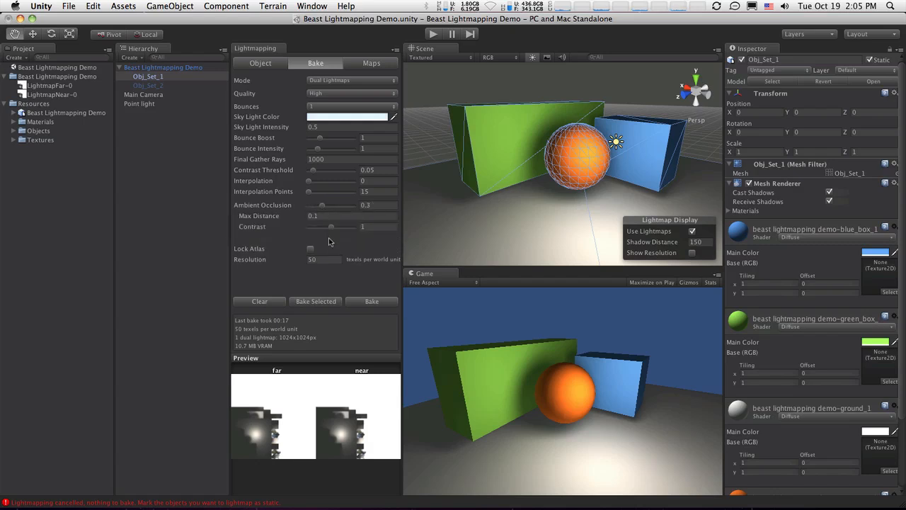
Clear the existing lightmaps and rebake only Obj_Set_1 with the sky light and ambient occlusion
click(260, 302)
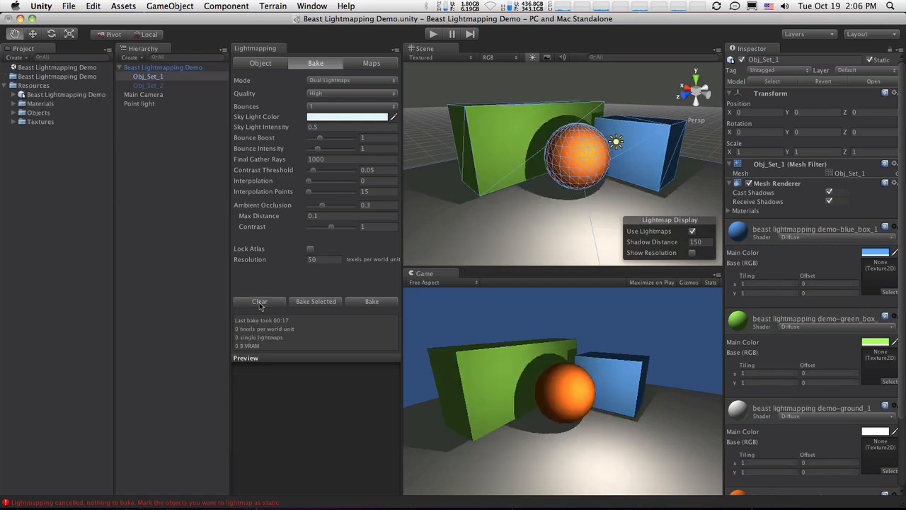
click(168, 77)
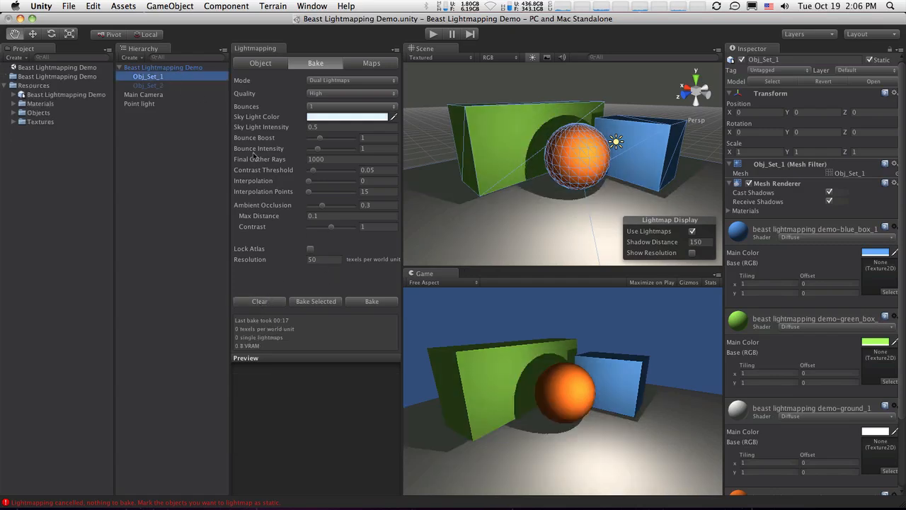
click(315, 302)
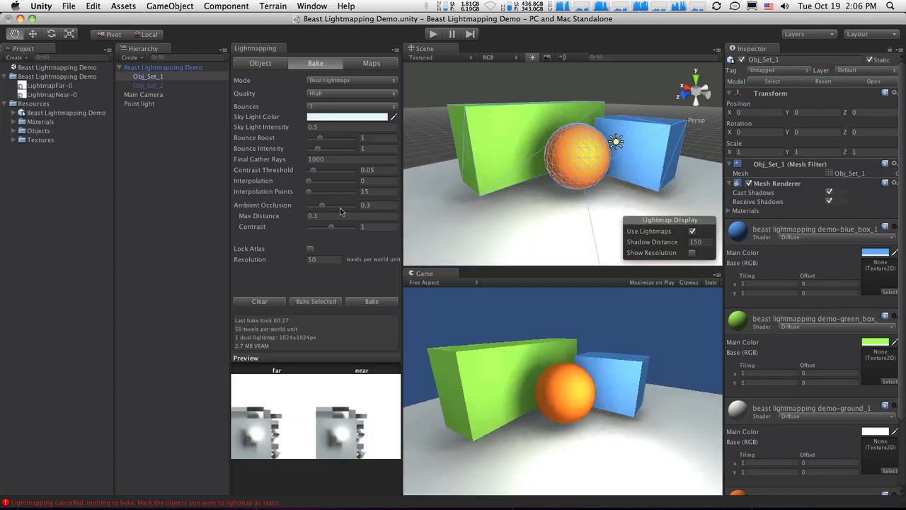
Turn off compression for the new lightmaps and check the sky-lit shading on the model
click(366, 64)
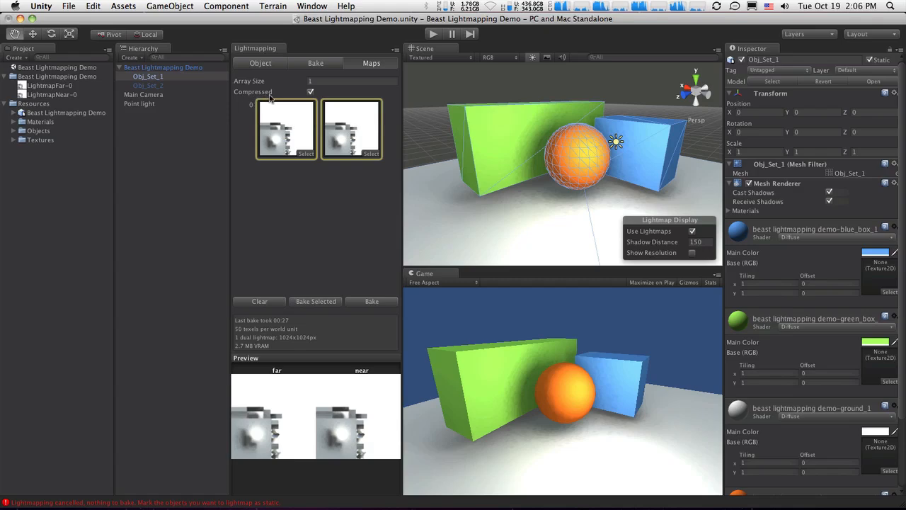
click(311, 93)
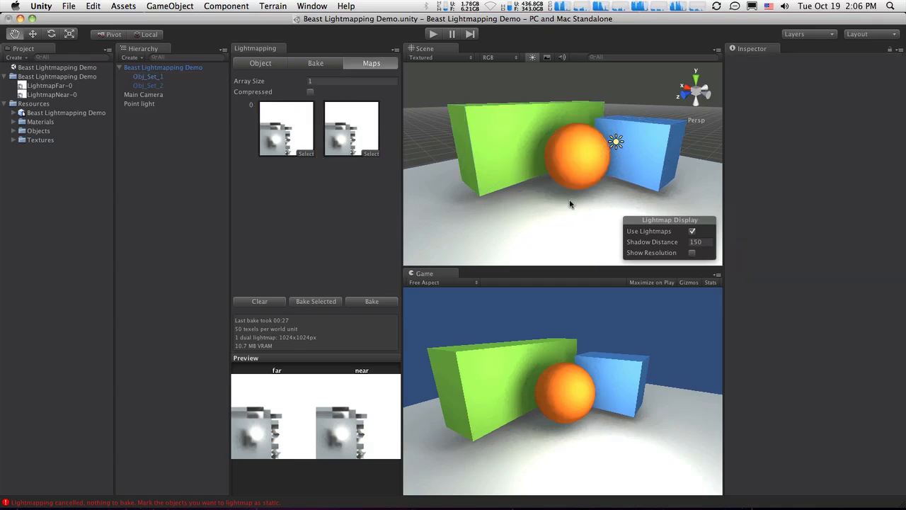
alt+drag(572, 204, 629, 167)
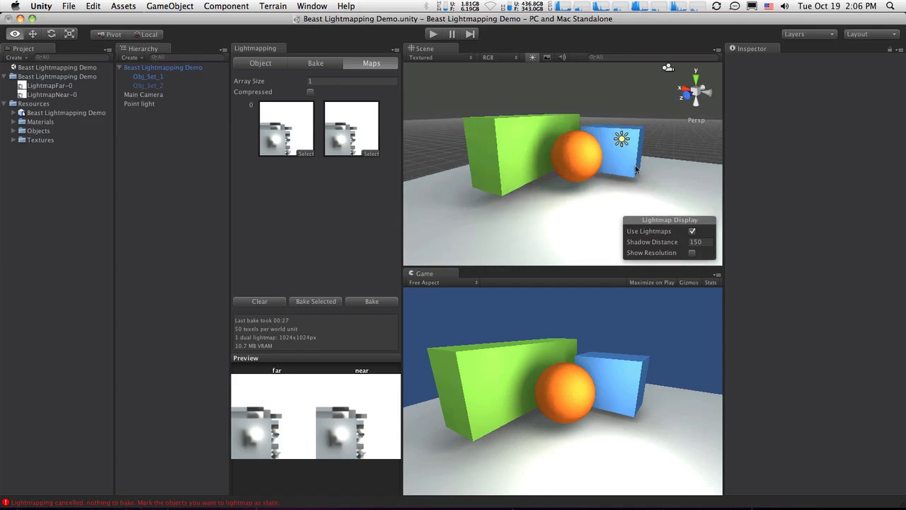
alt+drag(549, 166, 559, 150)
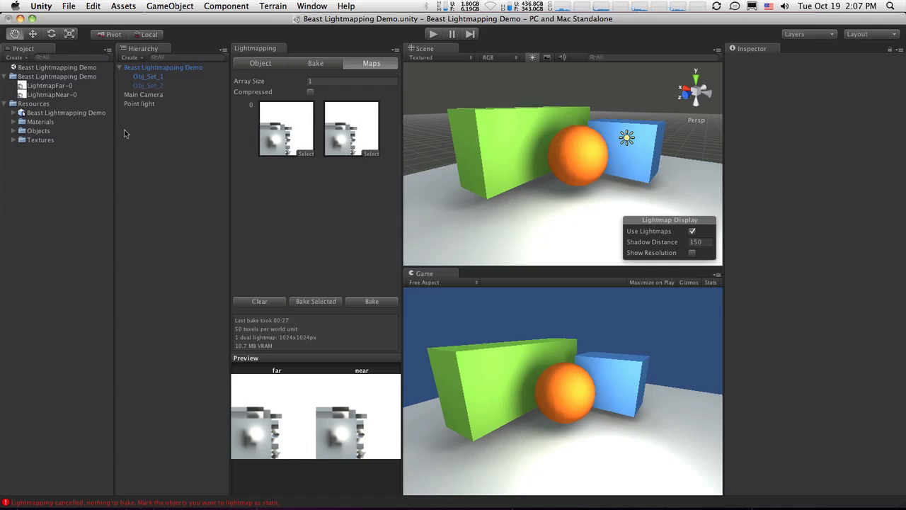
Inspect the LightmapFar-0 and LightmapNear-0 textures in the Beast Lightmapping Demo folder and the materials of Obj_Set_1
click(32, 77)
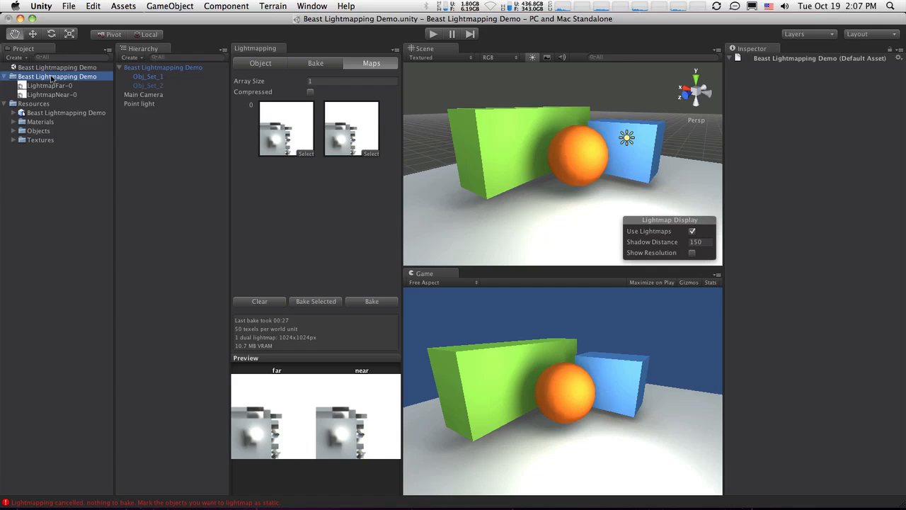
click(51, 86)
click(51, 95)
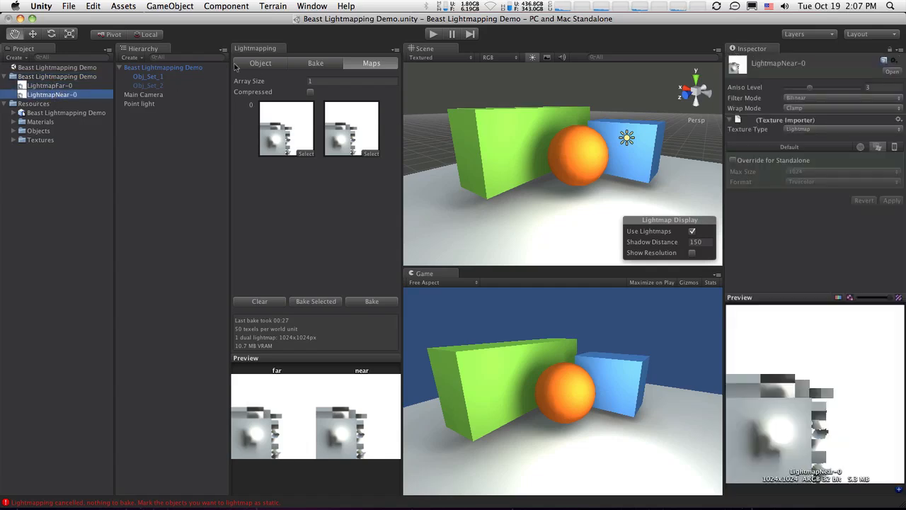
click(147, 77)
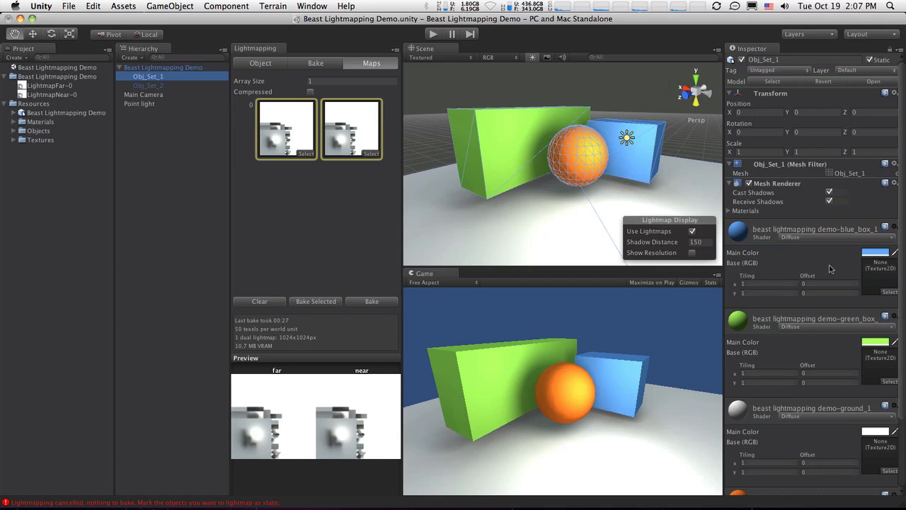
scroll(831, 268, down, 3)
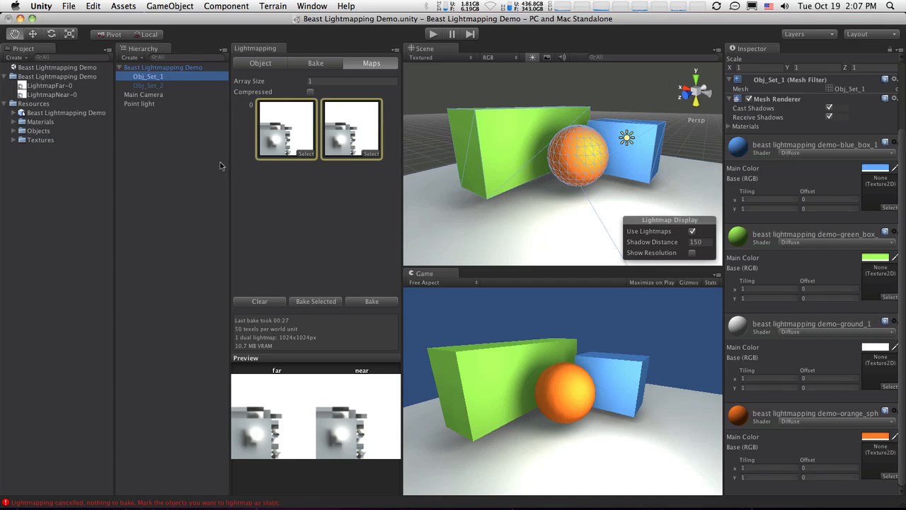
View the generated lightmaps folder and the object lightmapping settings of Obj_Set_1
click(41, 76)
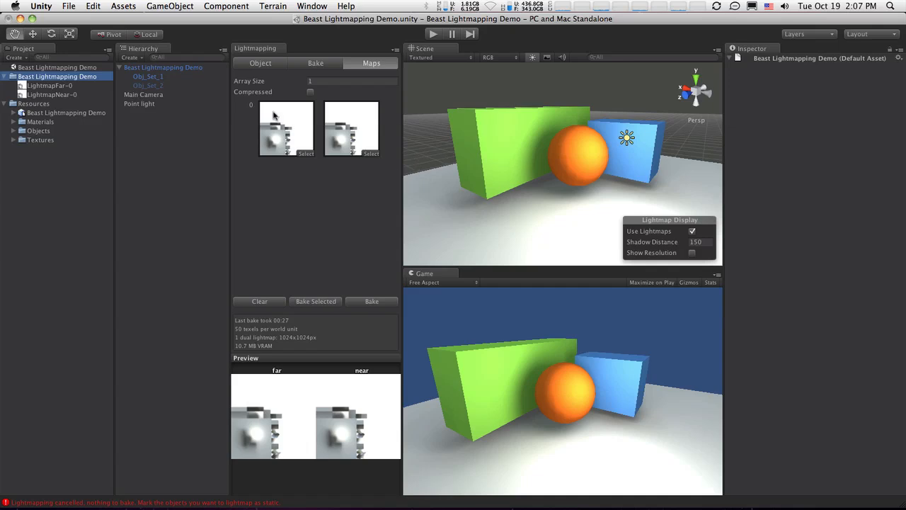
click(267, 65)
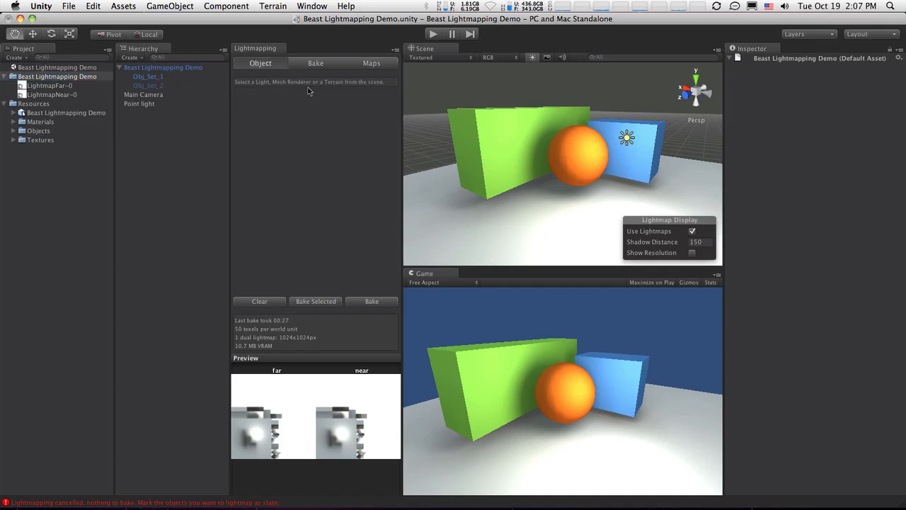
click(148, 77)
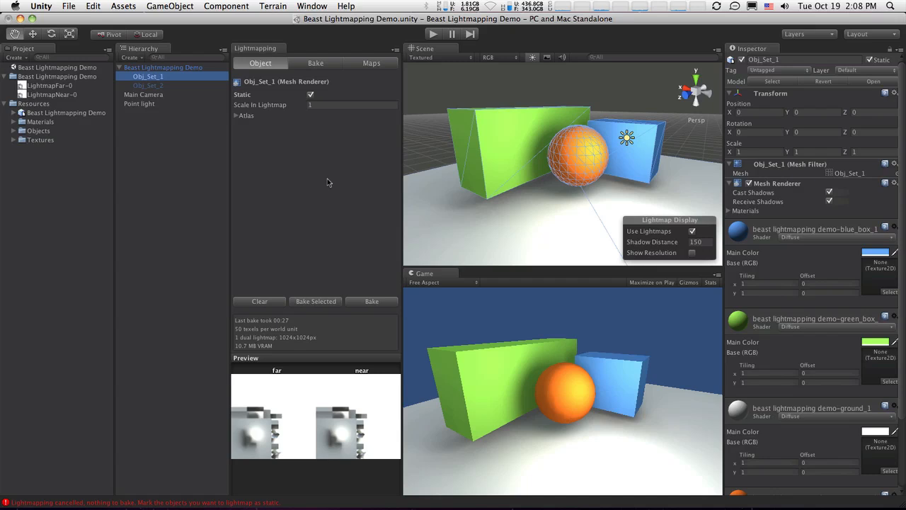